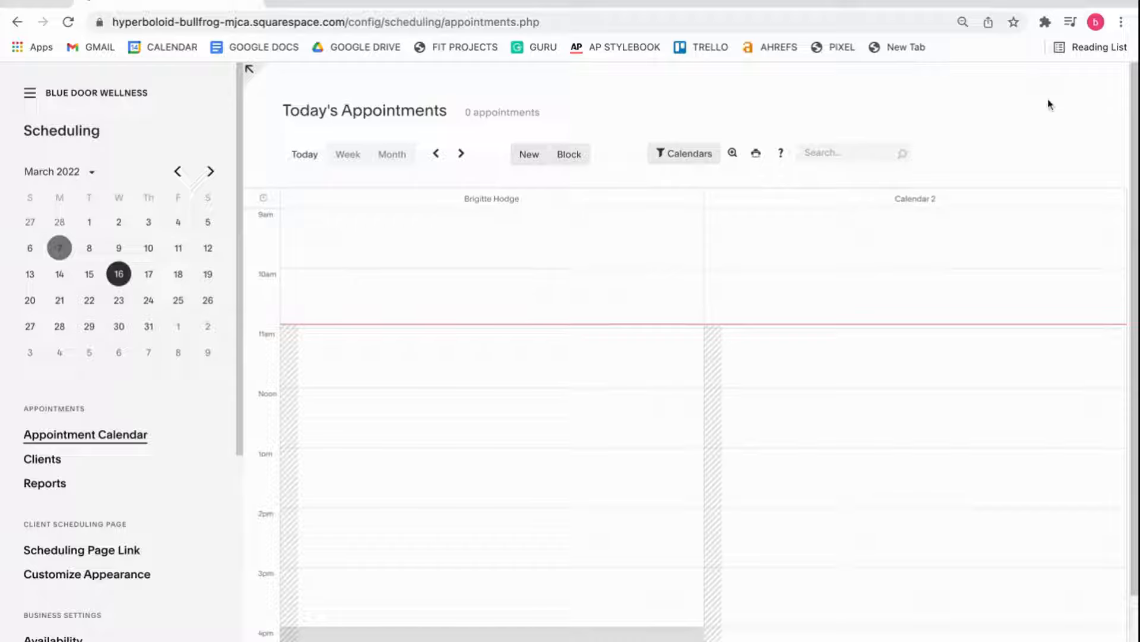
# - Open the Availability business settings and review the default scheduling limits and the calendars, including Calendar 2
pyautogui.scroll(-3, 172, 346)
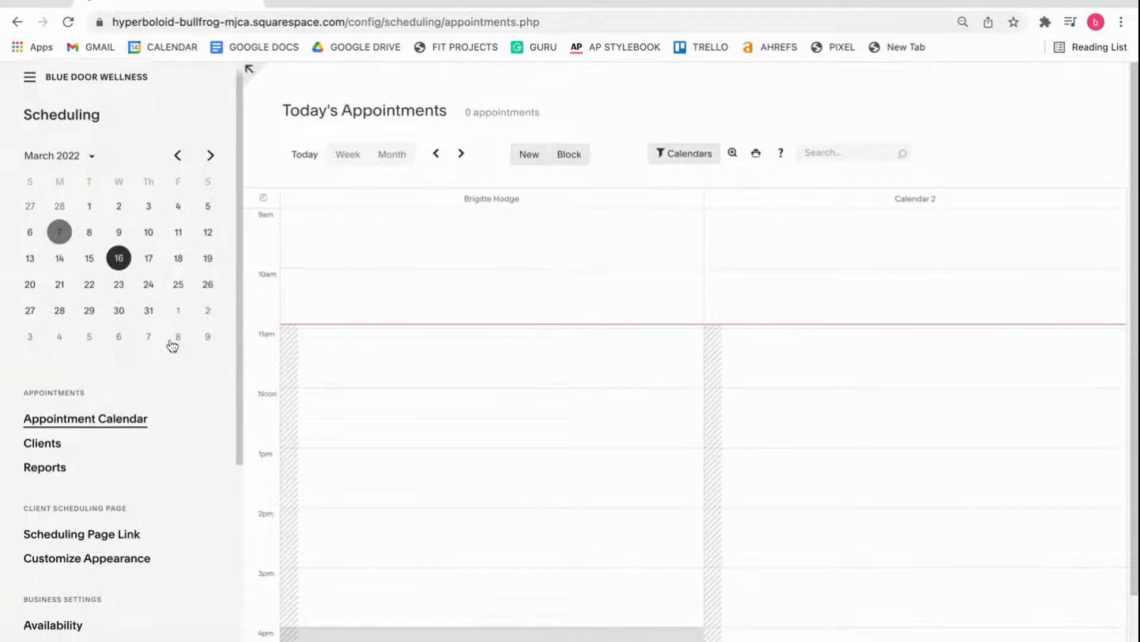
pyautogui.scroll(-3, 119, 356)
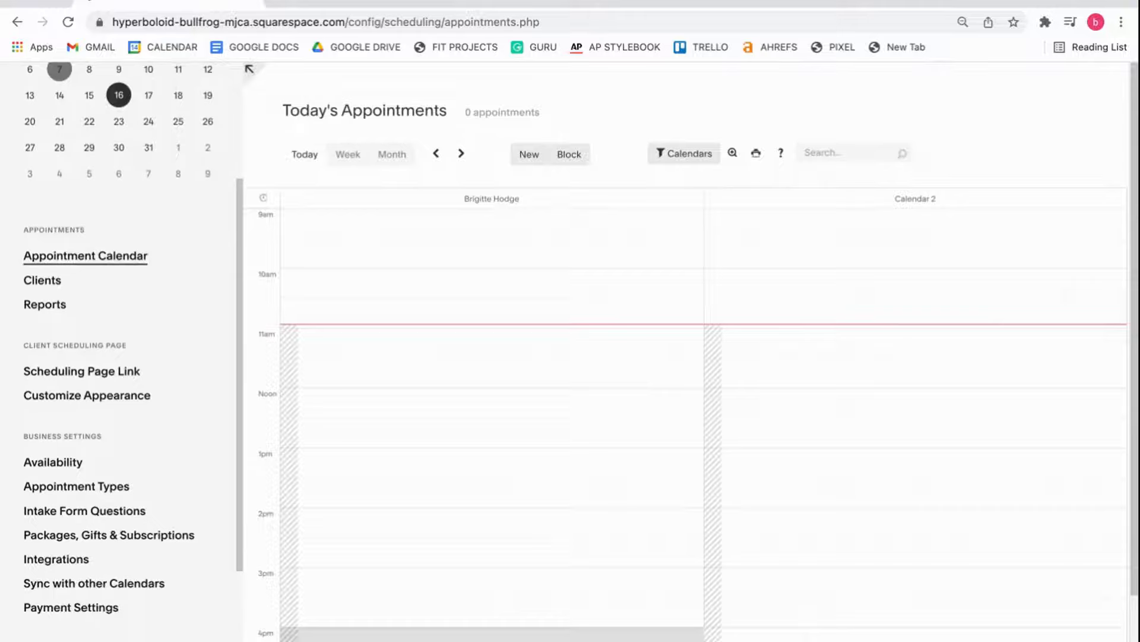
pyautogui.click(41, 470)
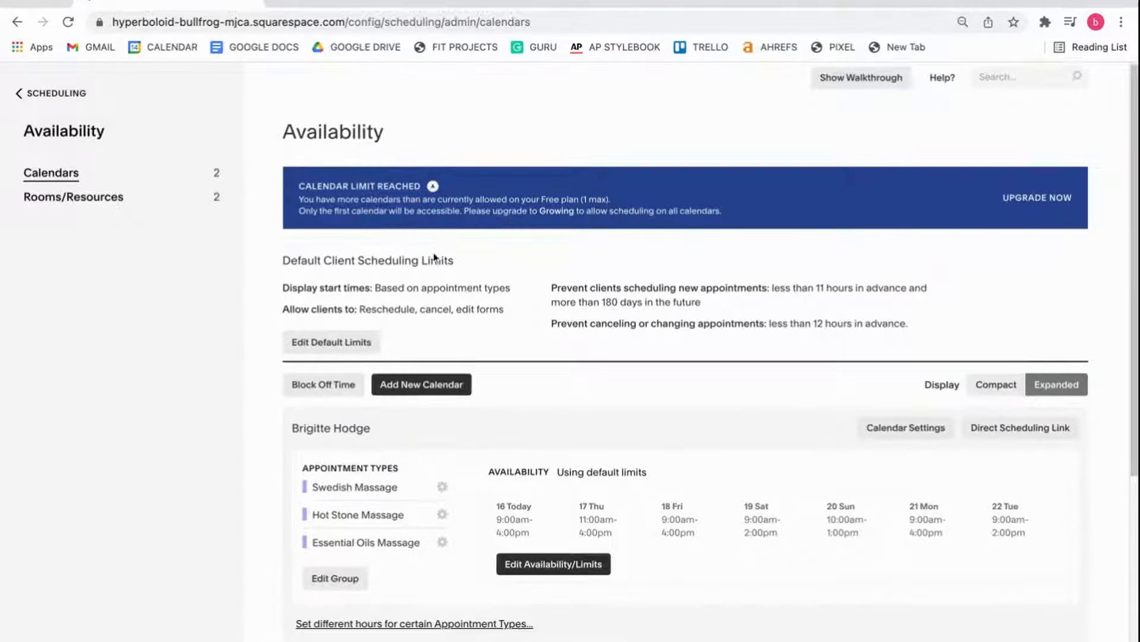
pyautogui.scroll(-3, 434, 257)
pyautogui.scroll(-2, 710, 343)
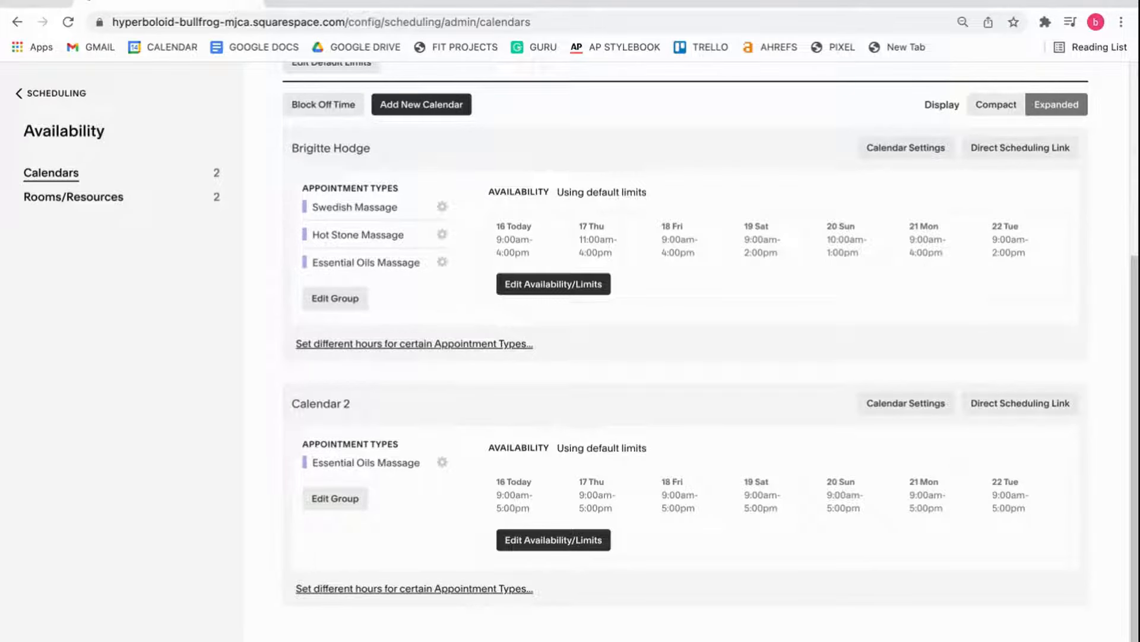
pyautogui.tripleClick(351, 407)
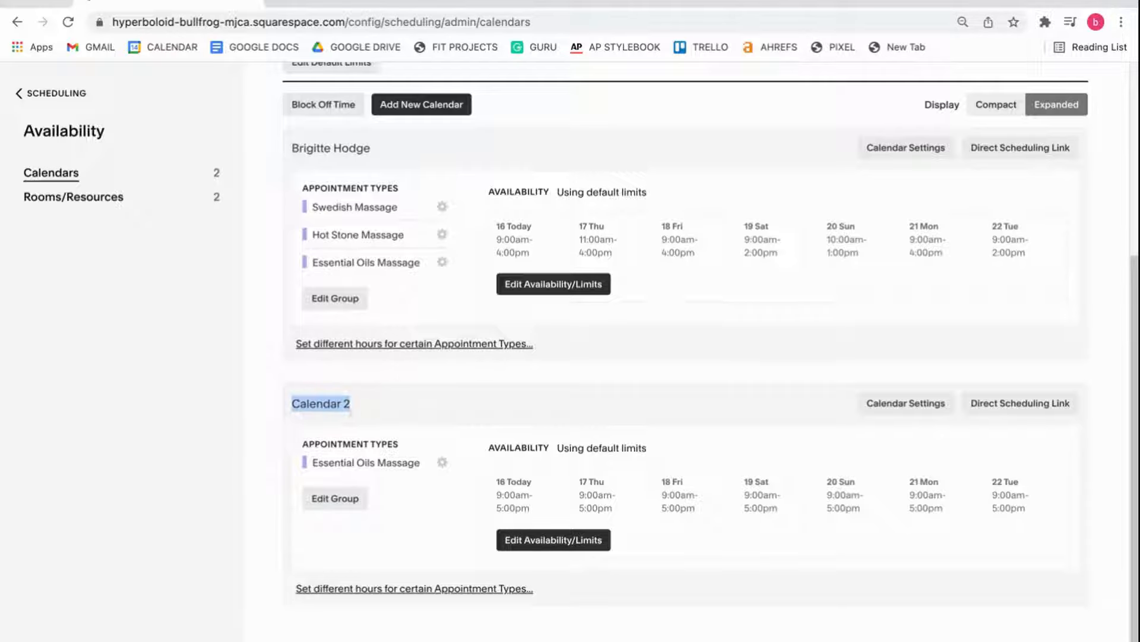
pyautogui.scroll(2, 575, 196)
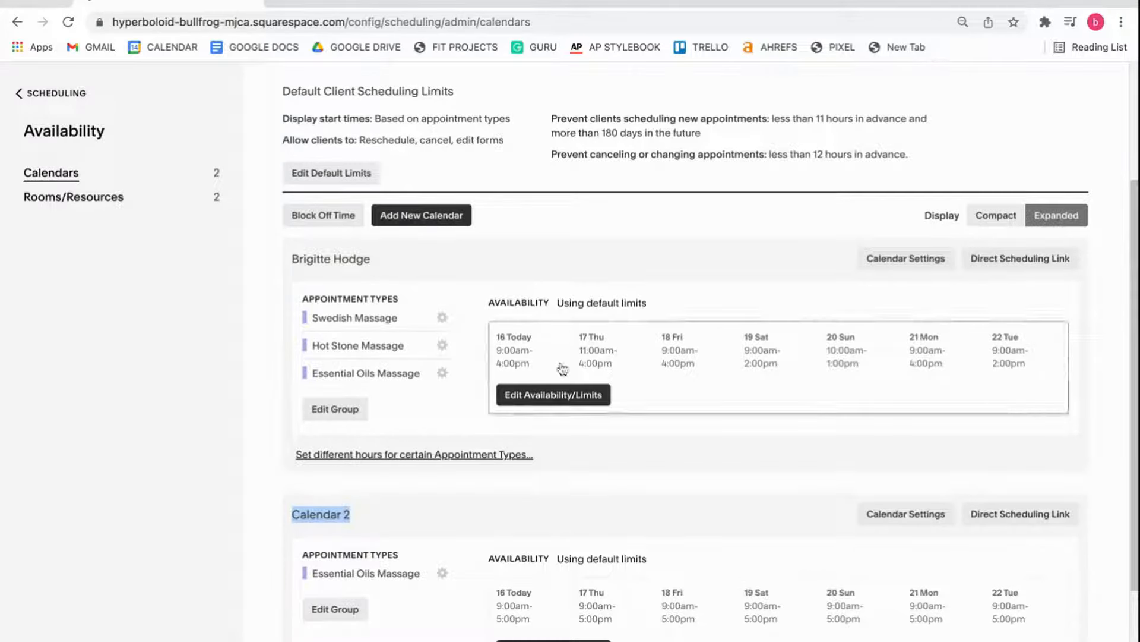
# - Open the availability editor for the first calendar and examine Friday's regular hours and the daily override calendar for March 2022
pyautogui.click(557, 396)
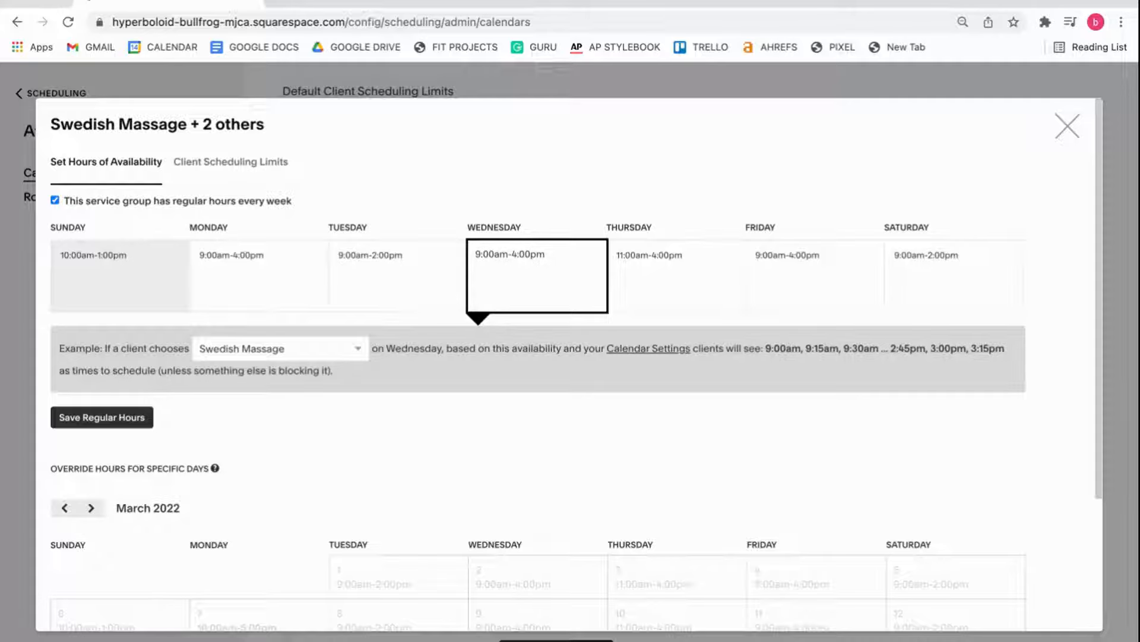
pyautogui.scroll(-3, 440, 355)
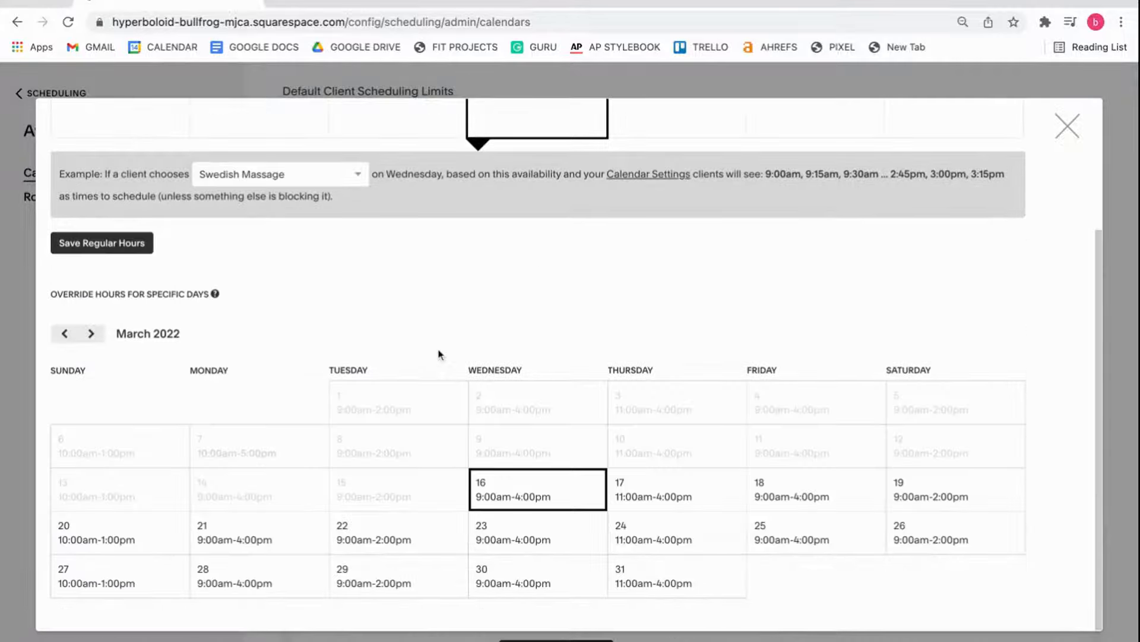
pyautogui.scroll(3, 733, 427)
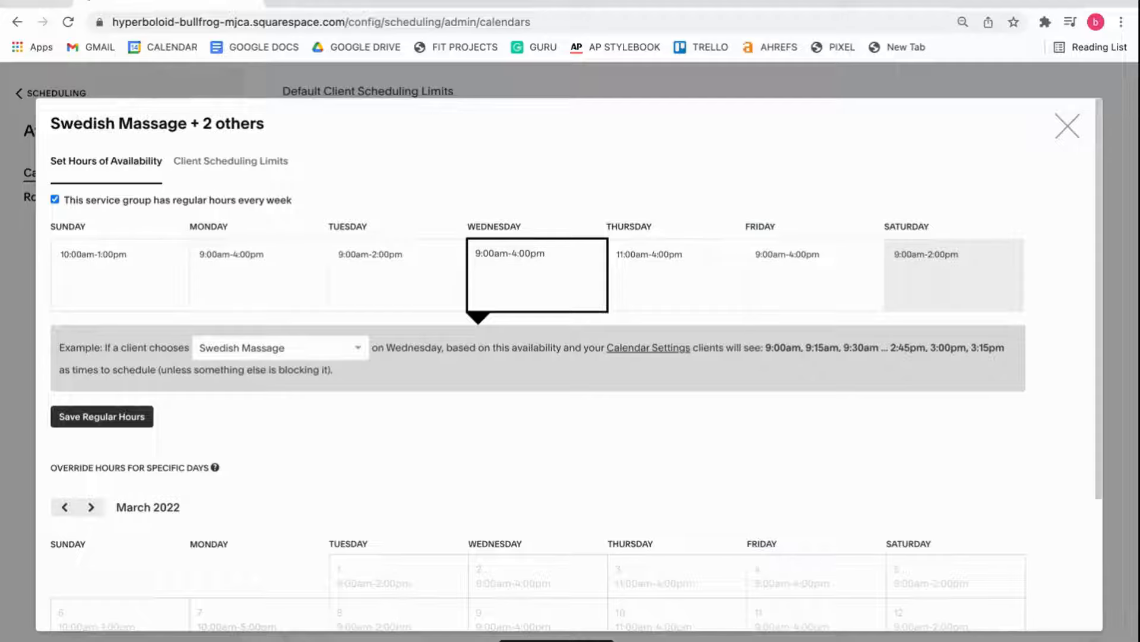
pyautogui.click(814, 272)
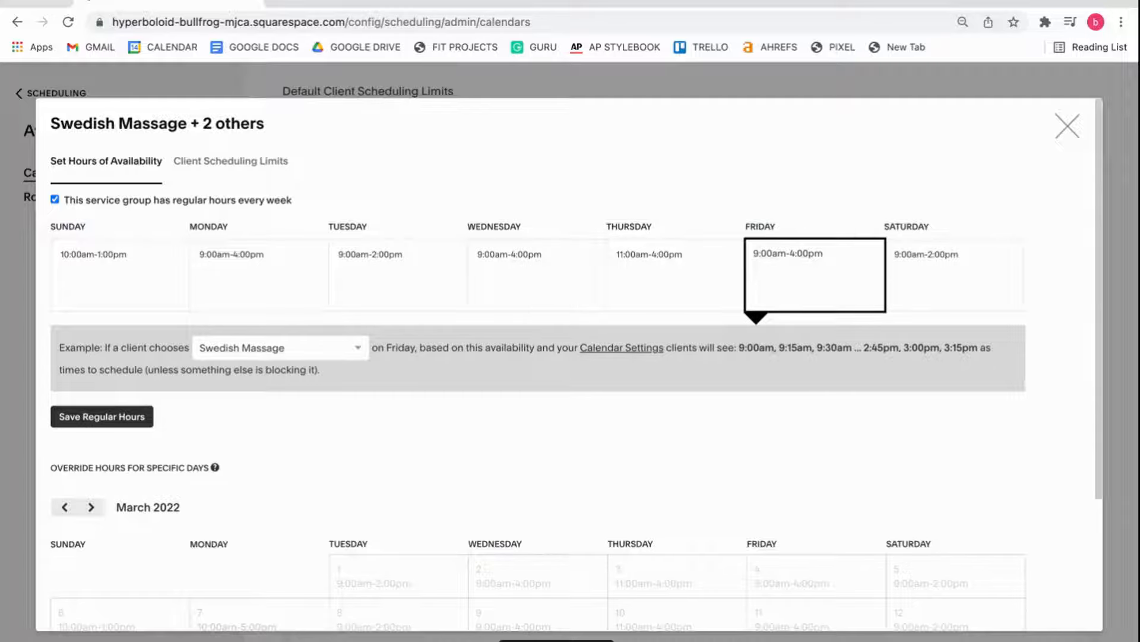
pyautogui.tripleClick(827, 253)
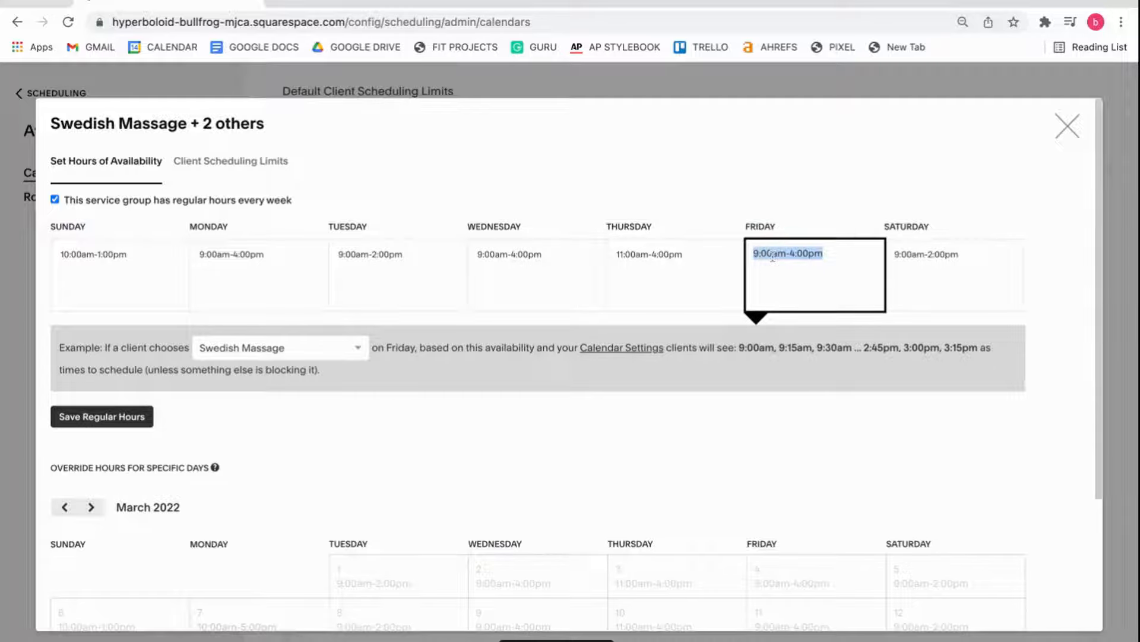
pyautogui.click(810, 479)
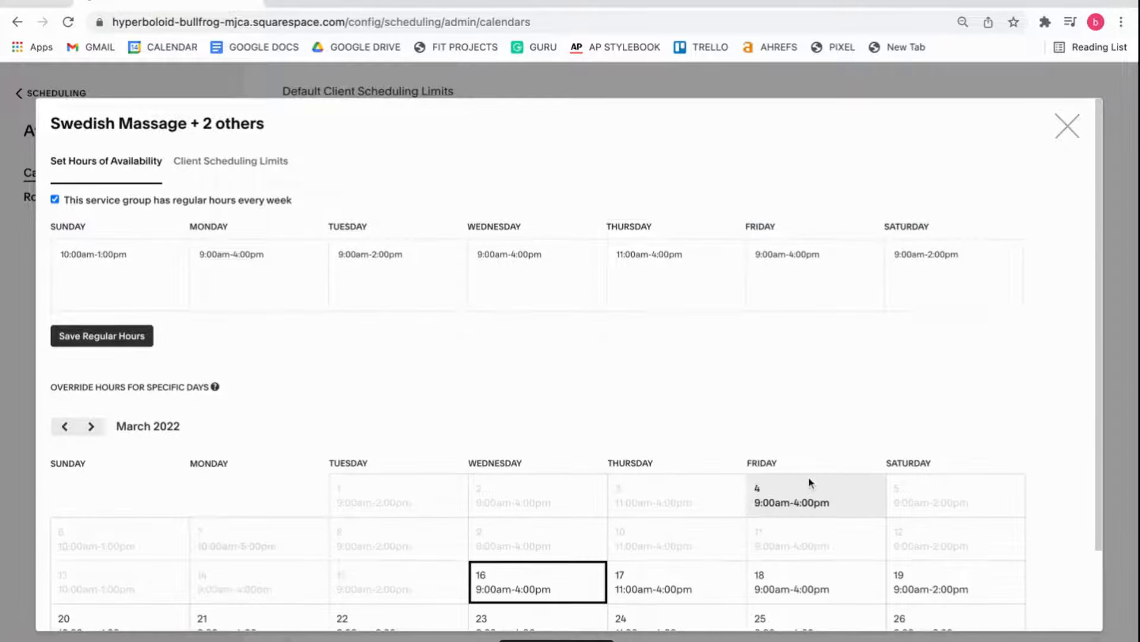
pyautogui.scroll(-3, 787, 383)
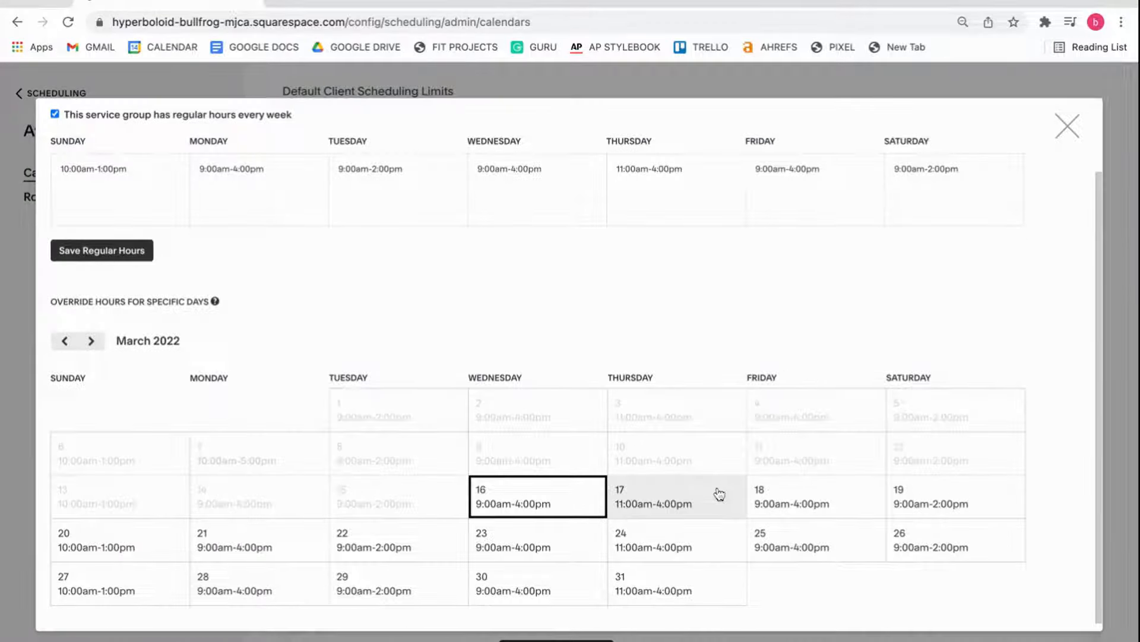
pyautogui.scroll(-1, 542, 426)
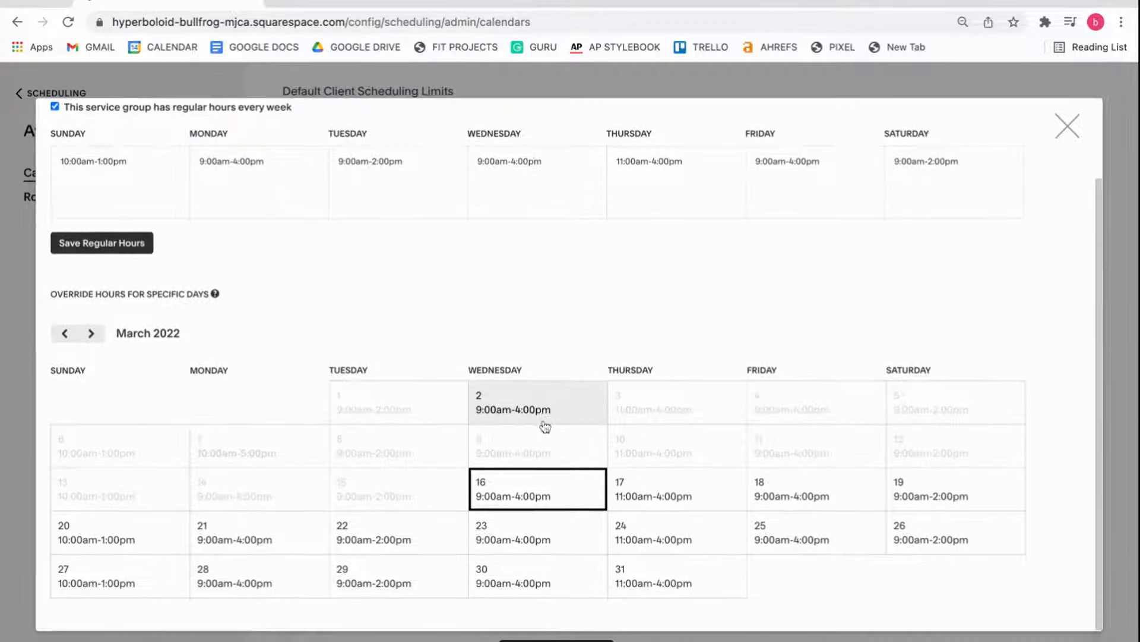
# - Set the override hours for March 24, 2022 to 11:00am-4:00pm and close the availability editor
pyautogui.click(654, 537)
pyautogui.click(664, 394)
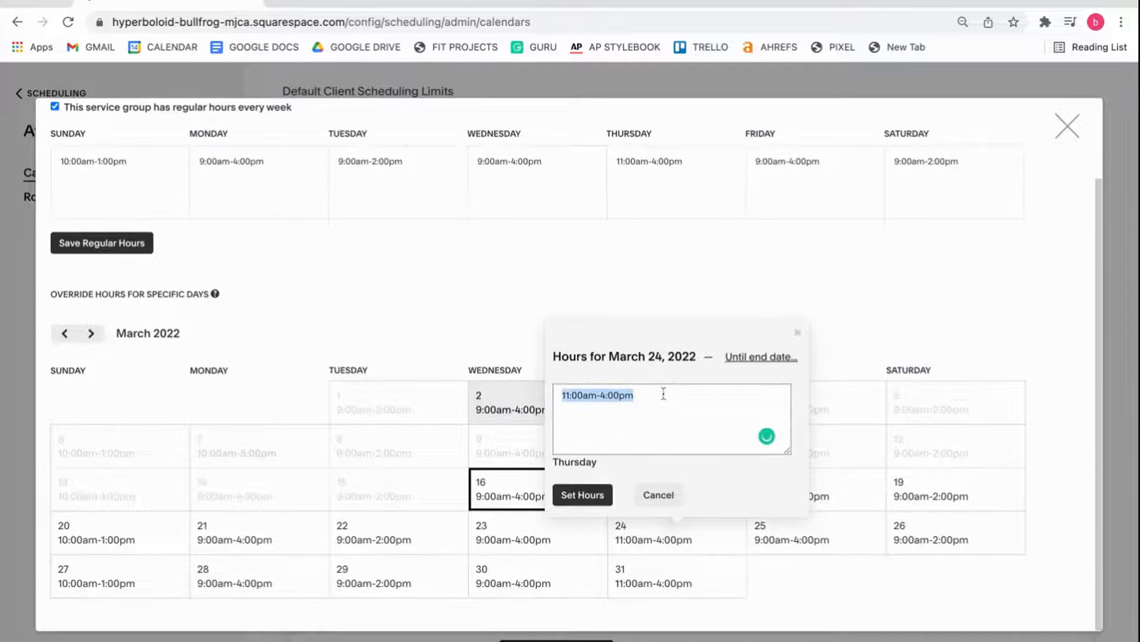
pyautogui.click(584, 493)
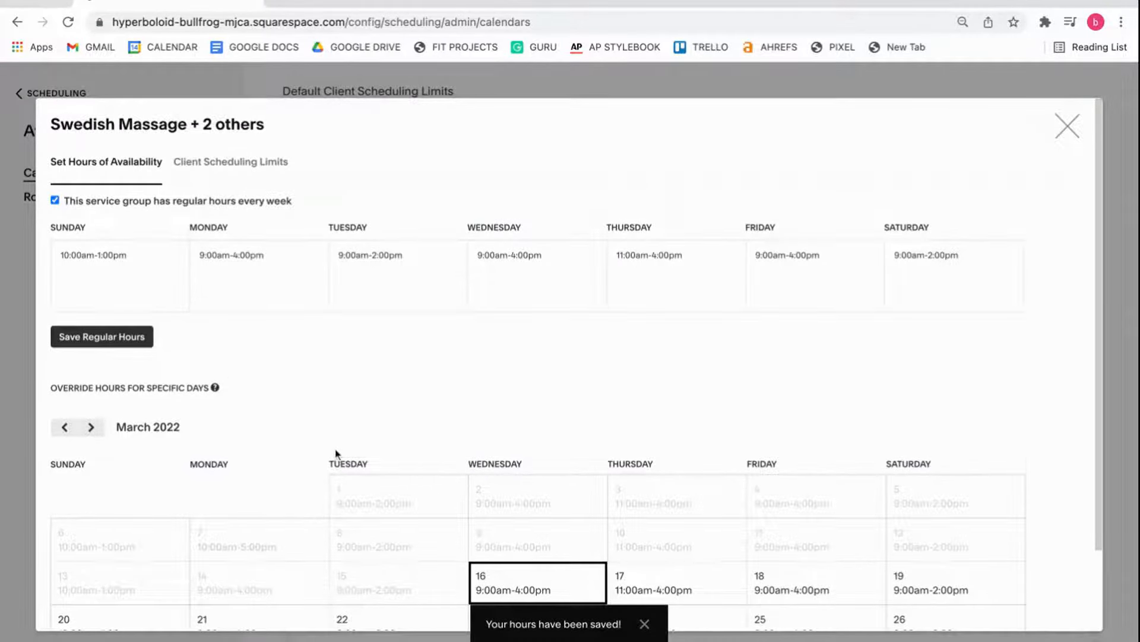
pyautogui.scroll(-2, 337, 454)
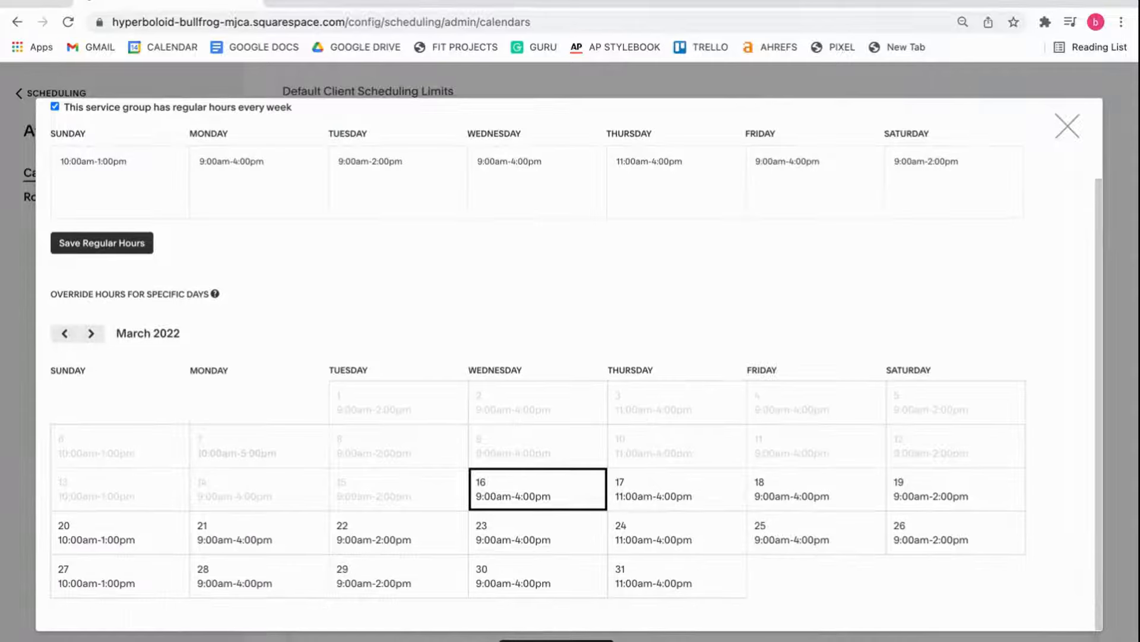
pyautogui.scroll(2, 392, 452)
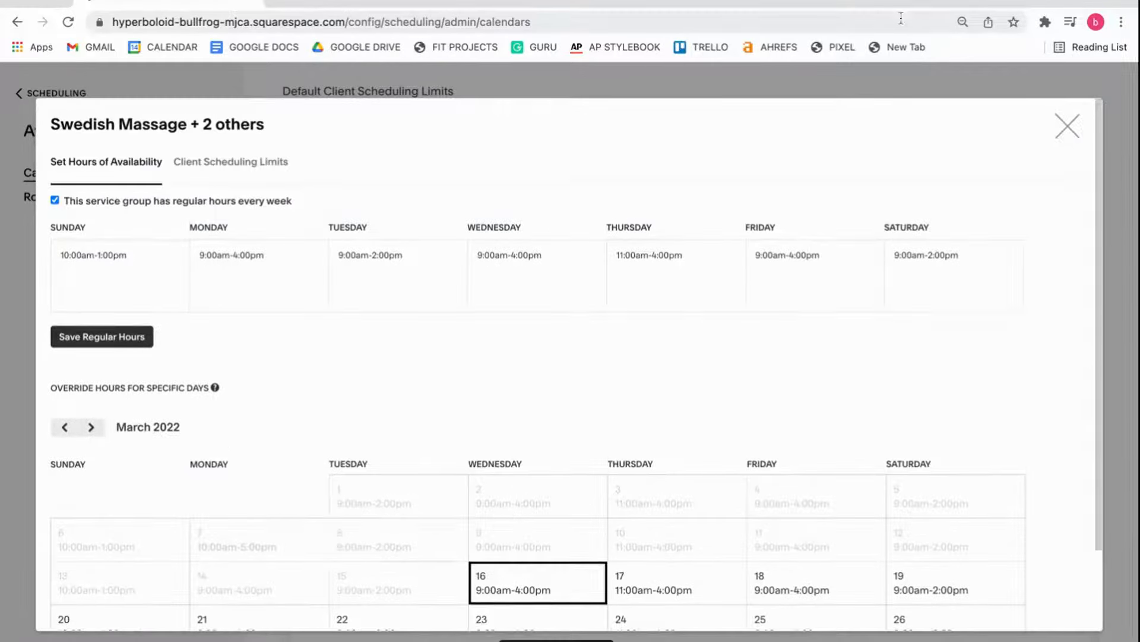
pyautogui.click(1063, 141)
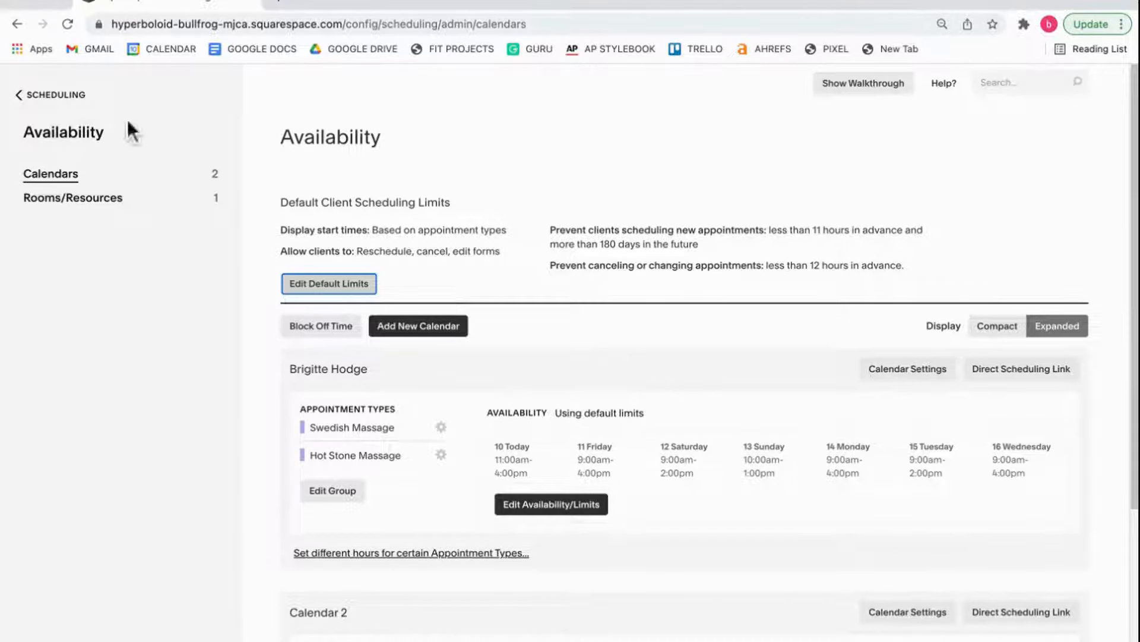
# - Open the default client scheduling limits and review the general minimum hours, maximum days, rescheduling, cancellation and intake form options
pyautogui.moveTo(280, 202); pyautogui.dragTo(450, 203)
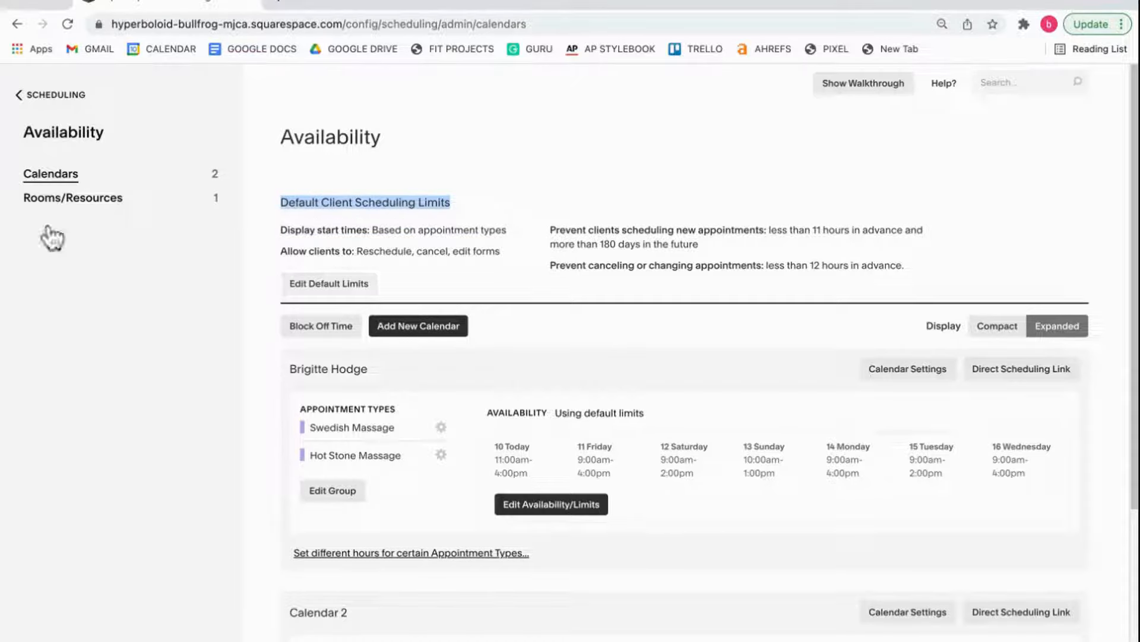
pyautogui.click(329, 284)
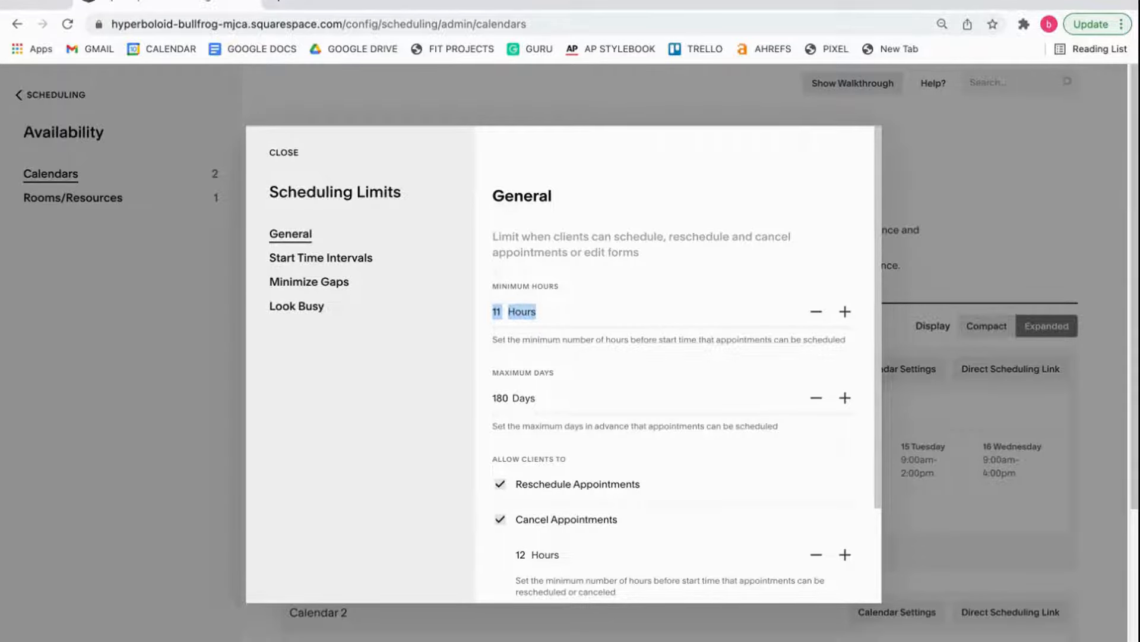
pyautogui.press('Tab')
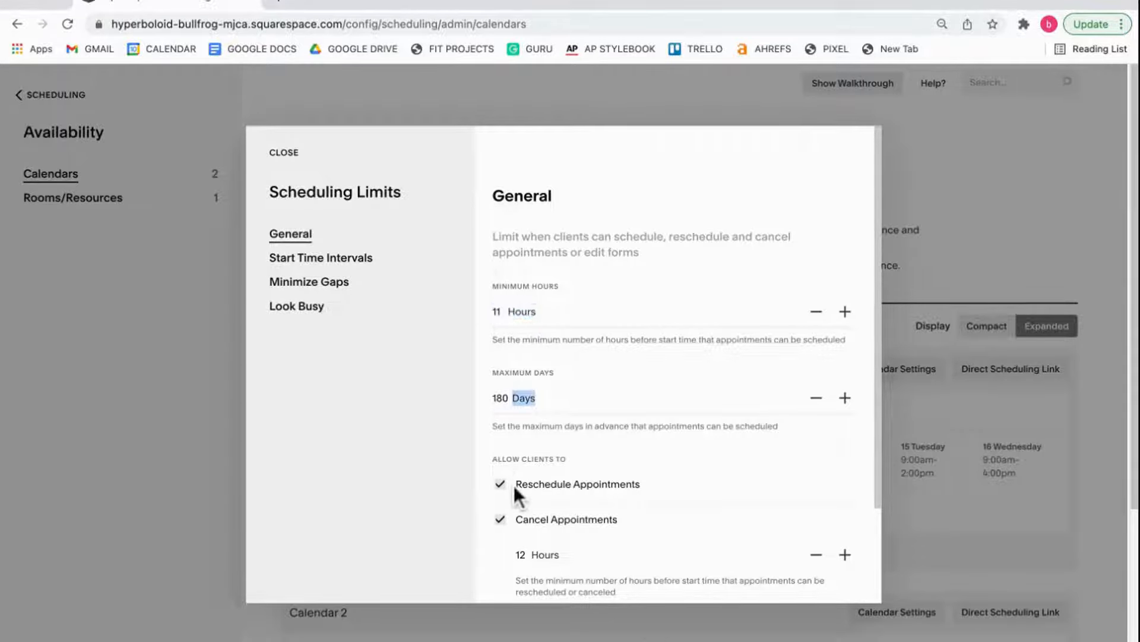
pyautogui.click(576, 584)
pyautogui.scroll(-2, 576, 585)
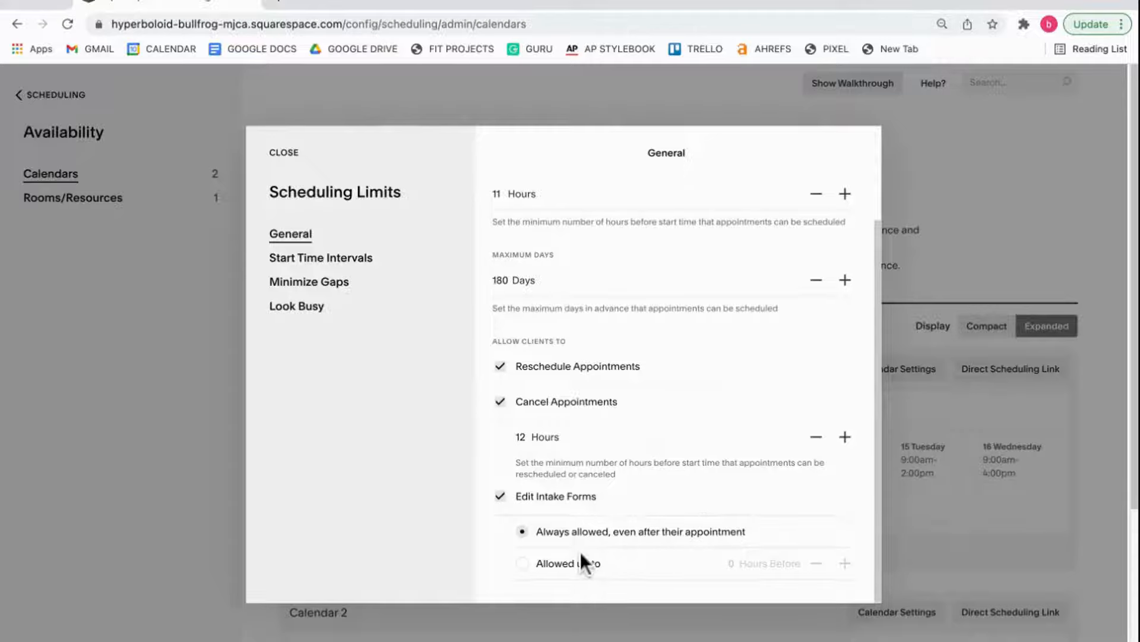
pyautogui.moveTo(539, 497); pyautogui.dragTo(554, 496)
pyautogui.scroll(3, 624, 284)
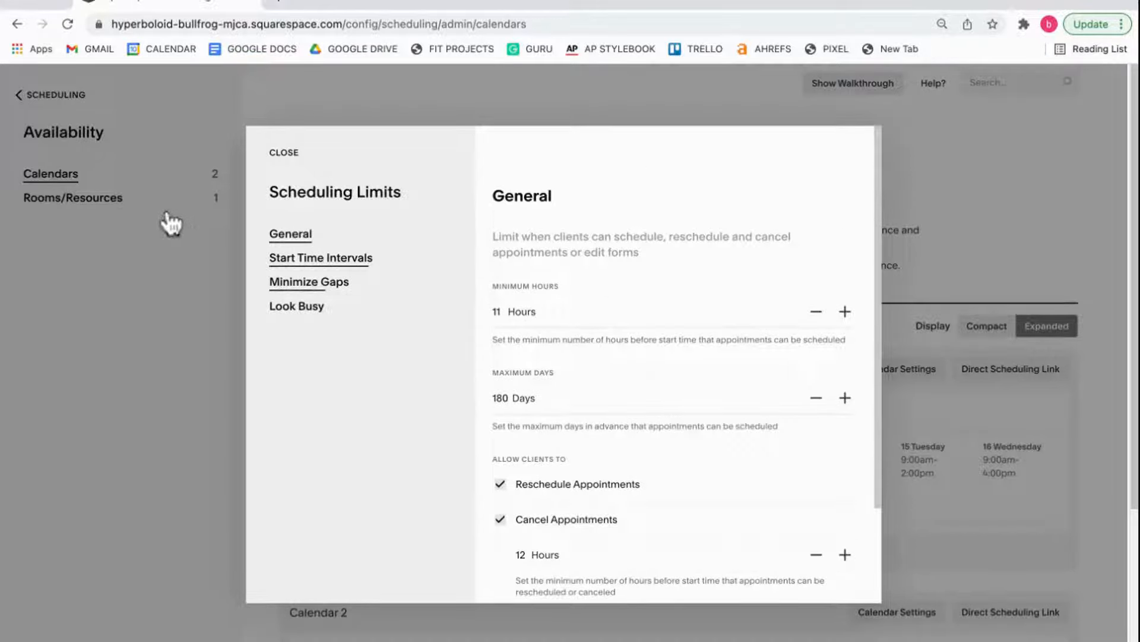
# - View the Start Time Intervals, Minimize Gaps and Look Busy sections of the scheduling limits
pyautogui.click(320, 257)
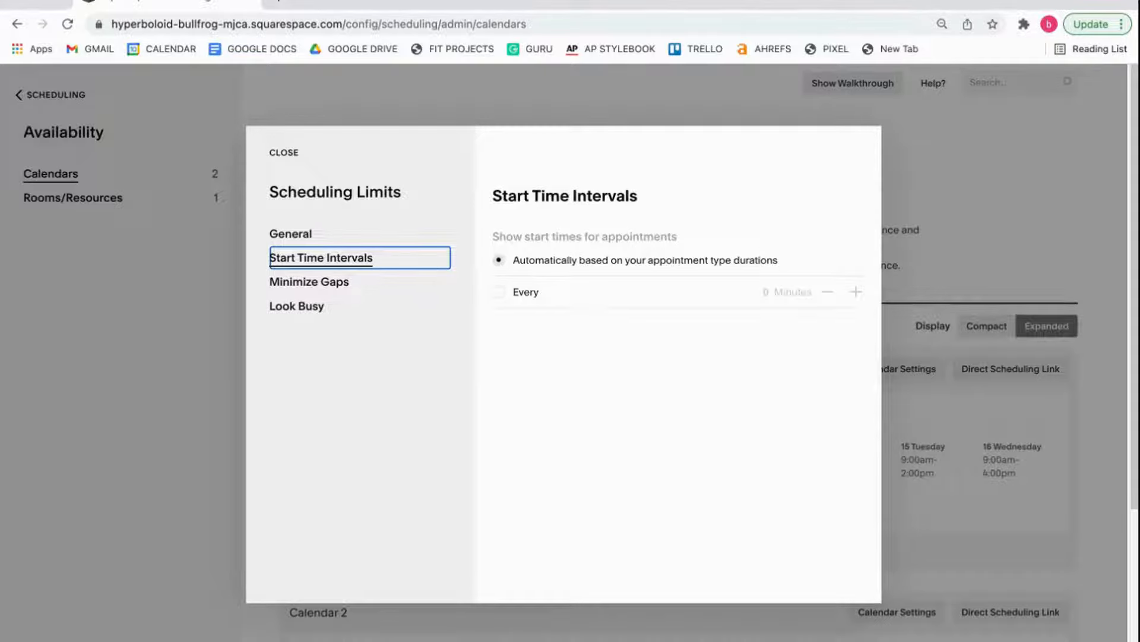
pyautogui.press('Tab')
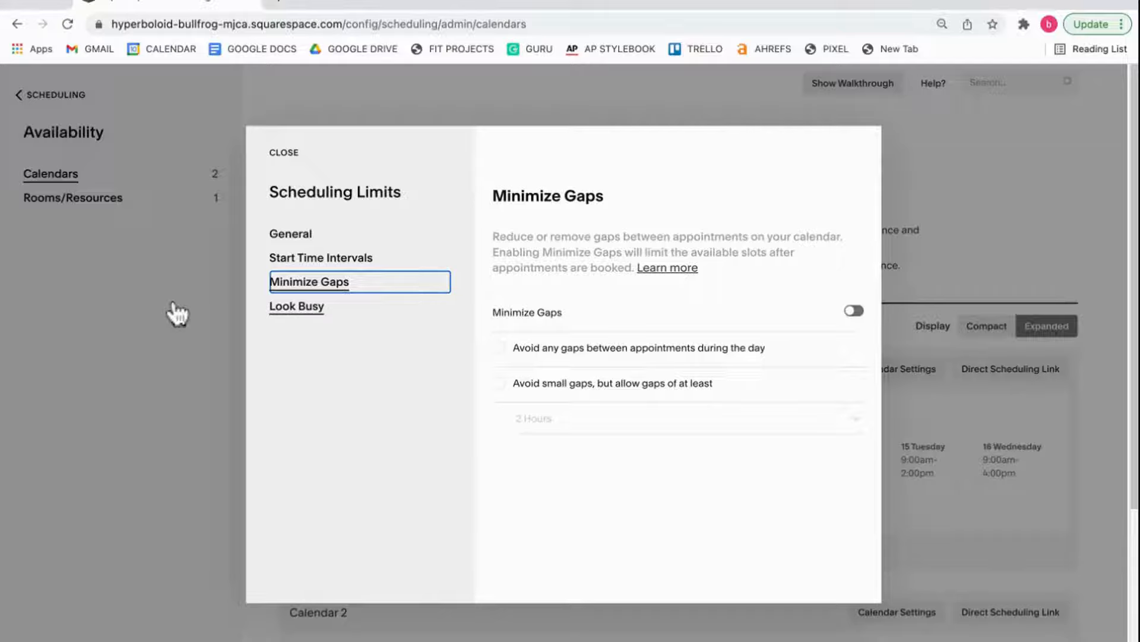
pyautogui.click(297, 306)
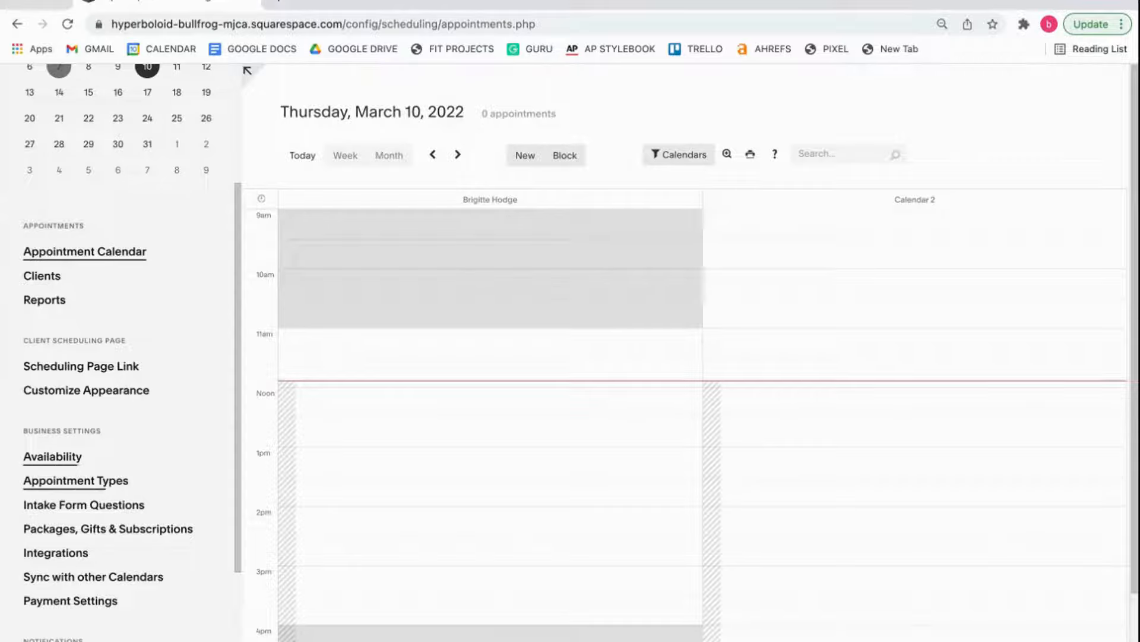
# - Open a new service form under Appointment Types and review its name, duration, price, category, picture and access fields
pyautogui.click(76, 480)
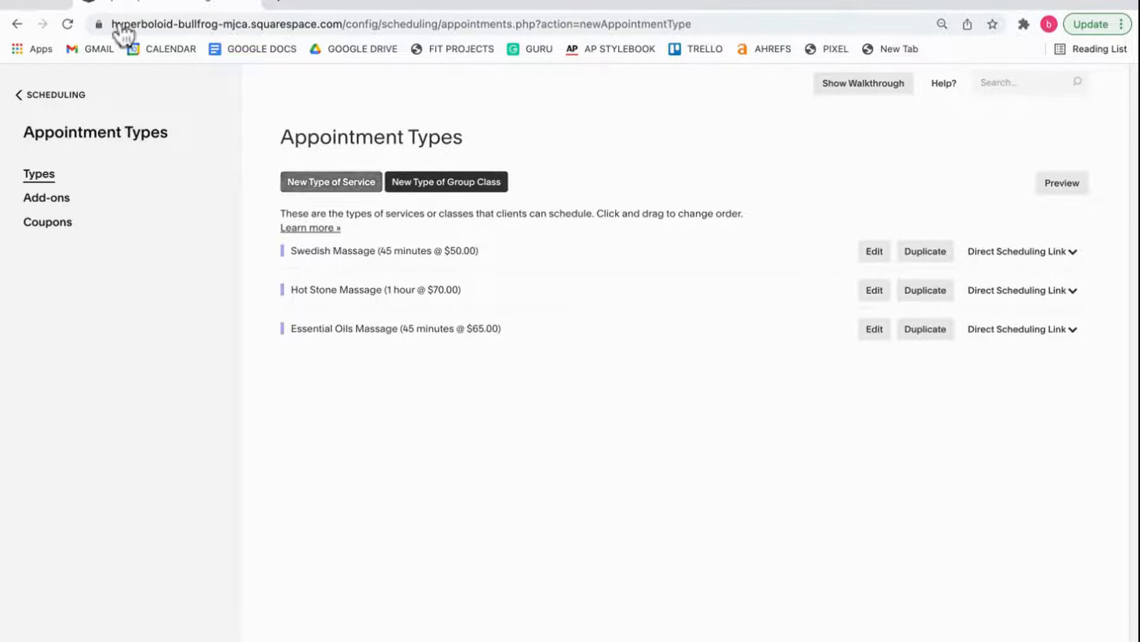
pyautogui.click(357, 182)
pyautogui.moveTo(327, 205)
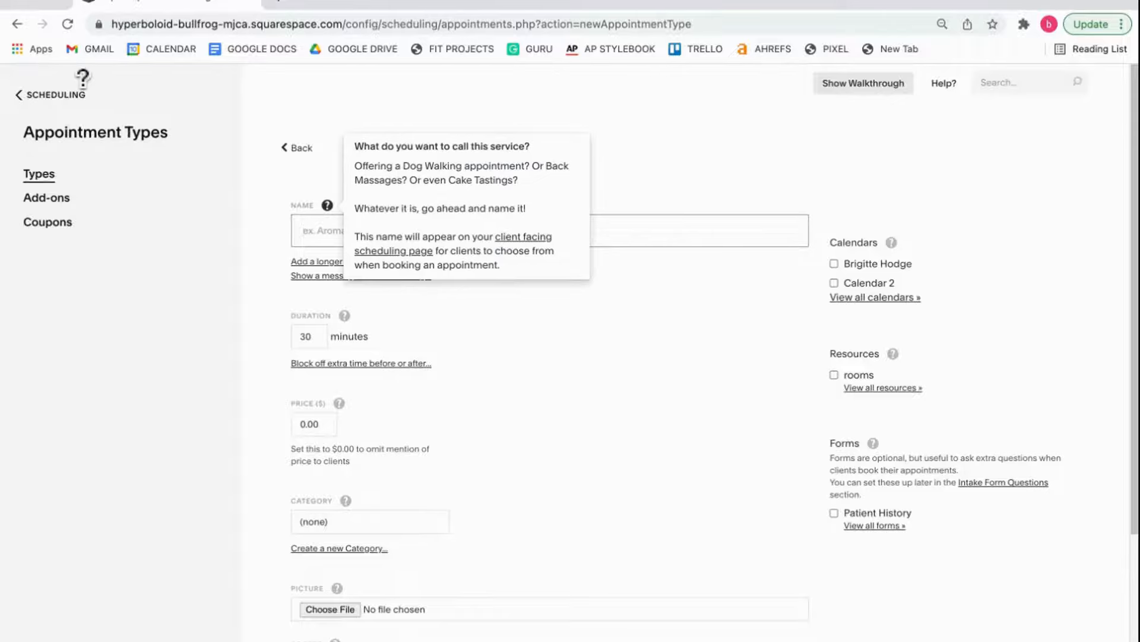
pyautogui.scroll(-1, 39, 558)
pyautogui.scroll(-2, 39, 557)
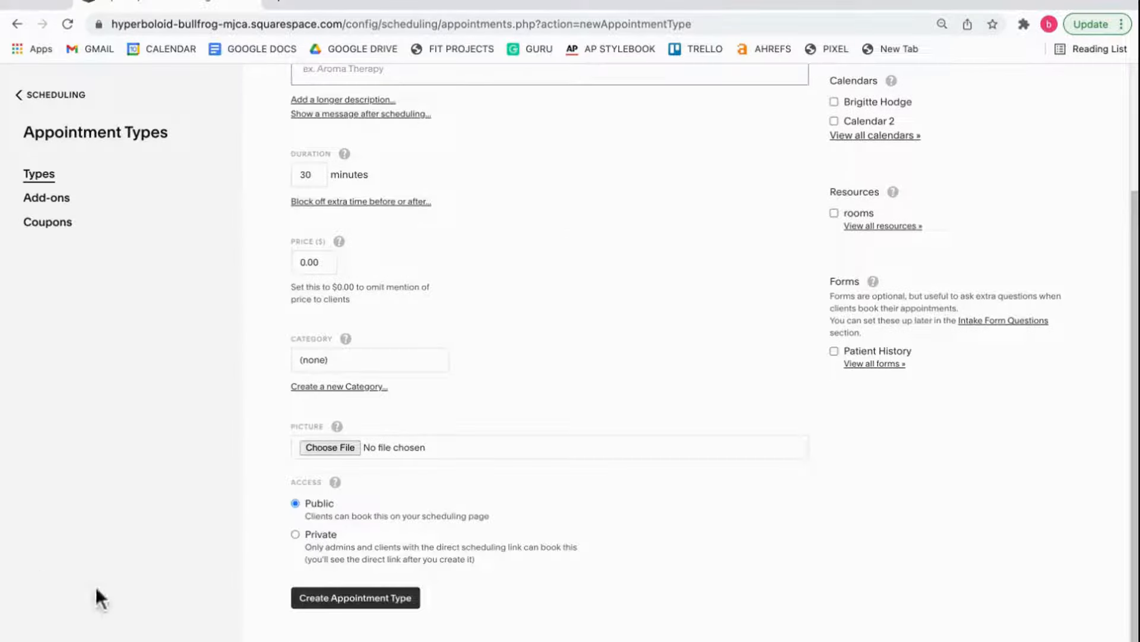
pyautogui.scroll(3, 983, 585)
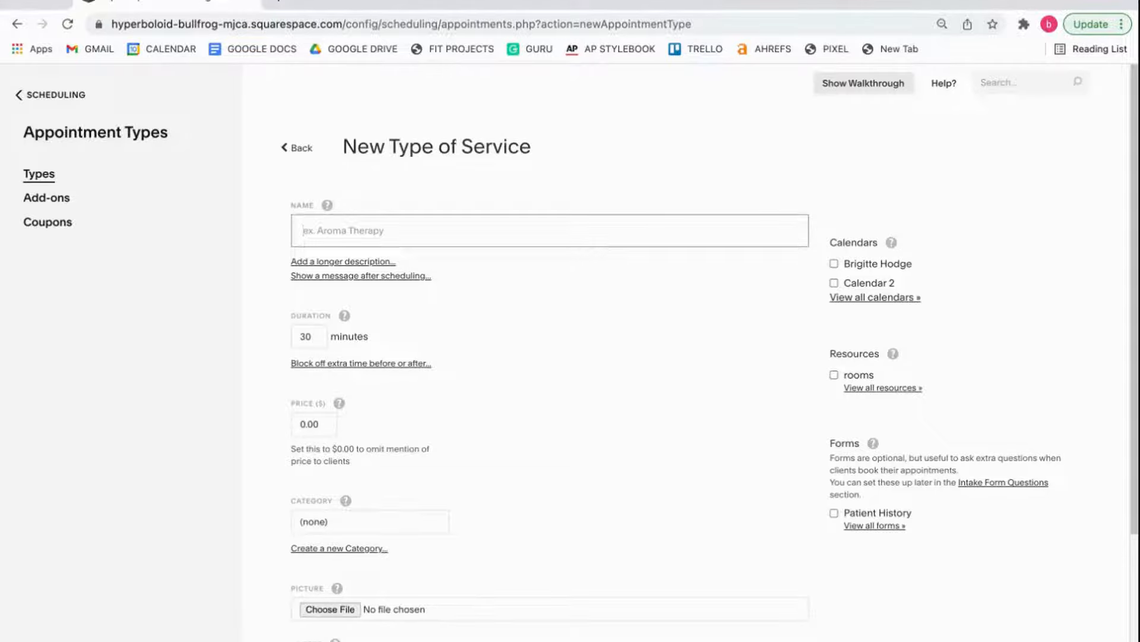
pyautogui.scroll(-3, 689, 350)
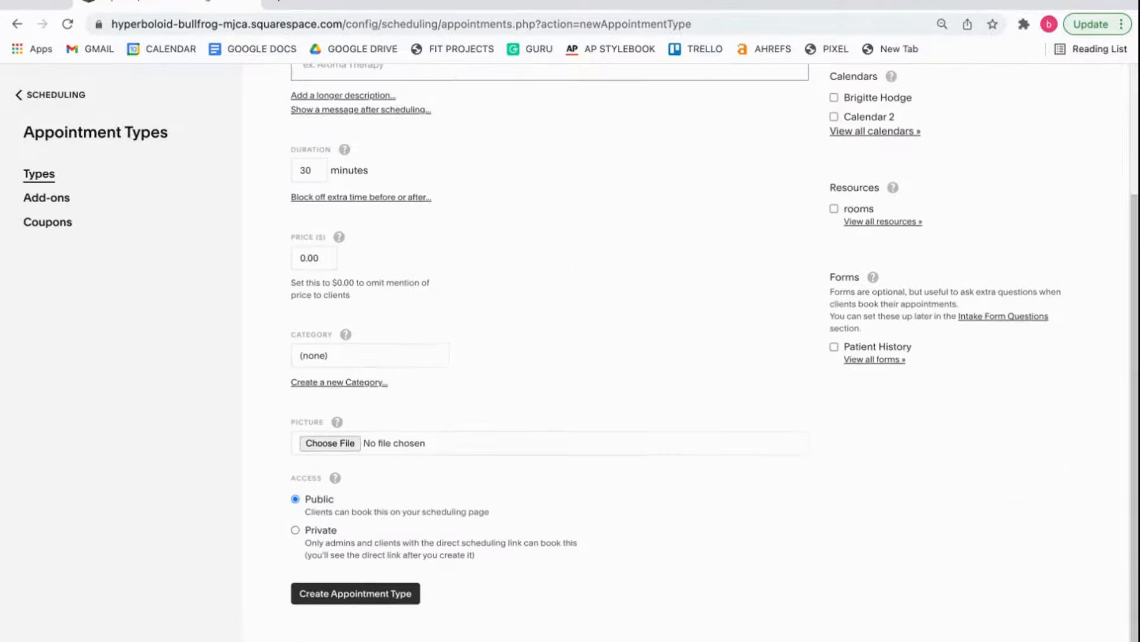
# - Open the Rooms/Resources settings under Availability and start a new resource
pyautogui.press('Return')
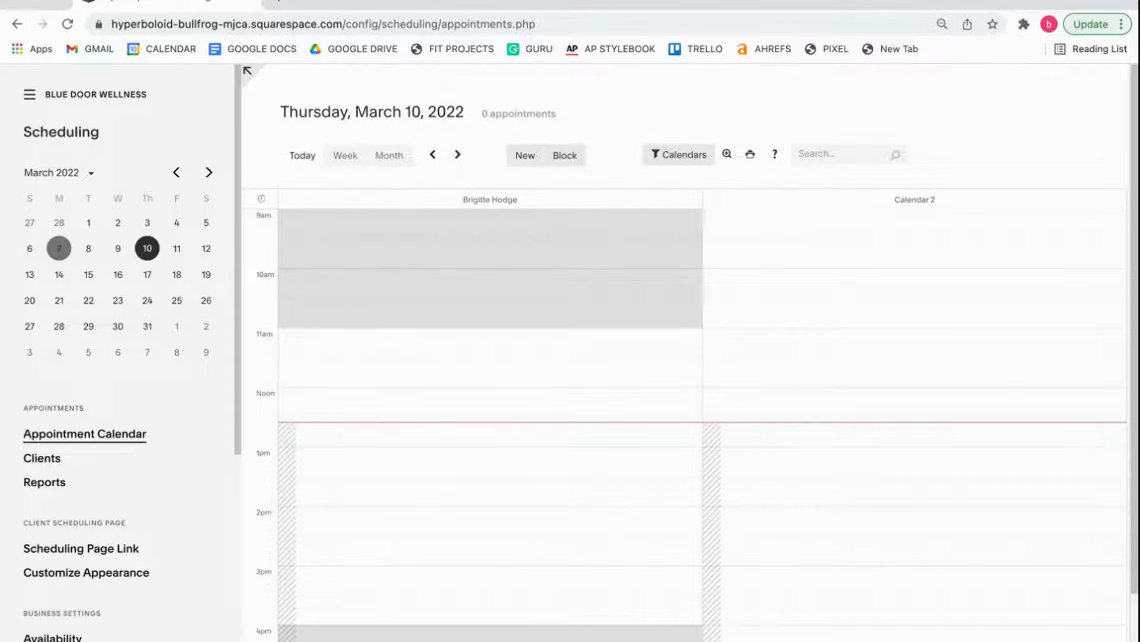
pyautogui.scroll(-2, 118, 357)
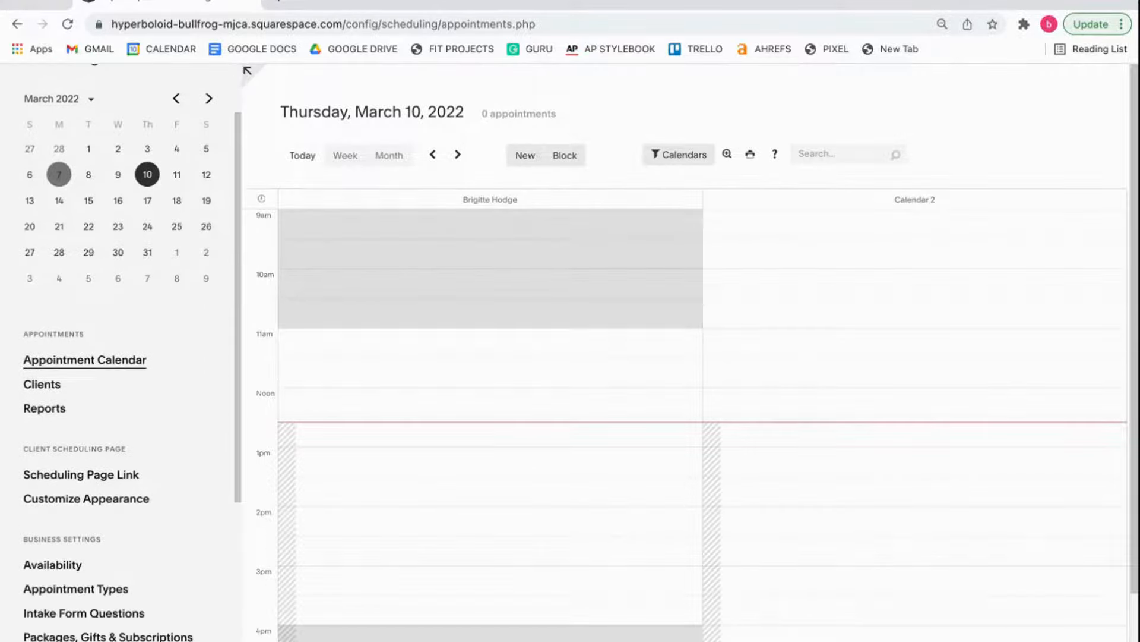
pyautogui.scroll(-4, 119, 356)
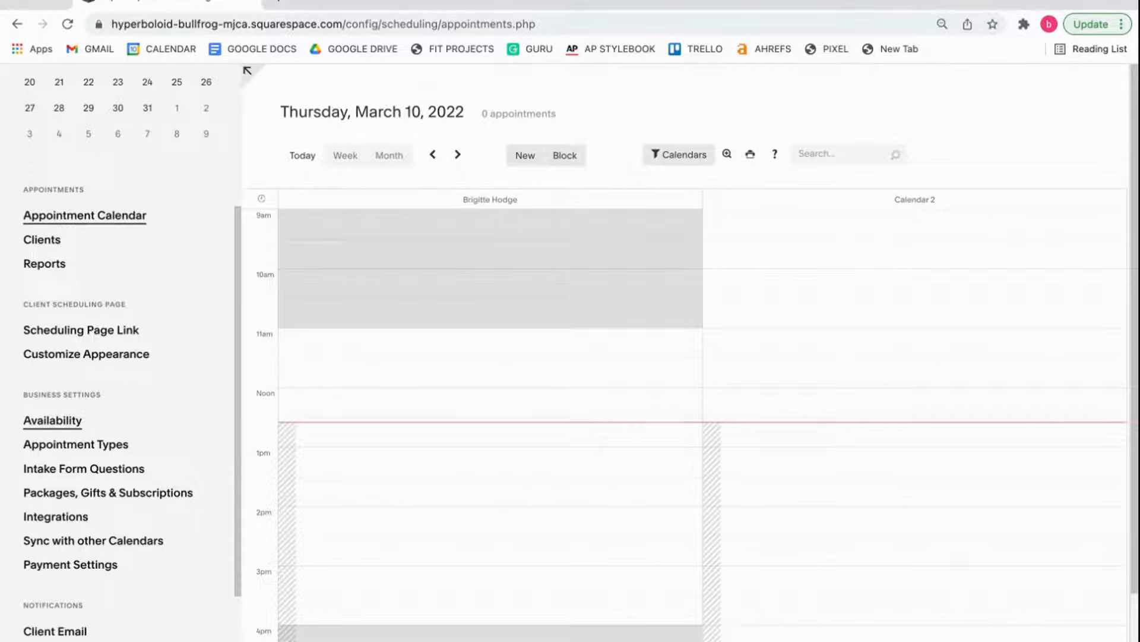
pyautogui.click(52, 420)
pyautogui.click(73, 198)
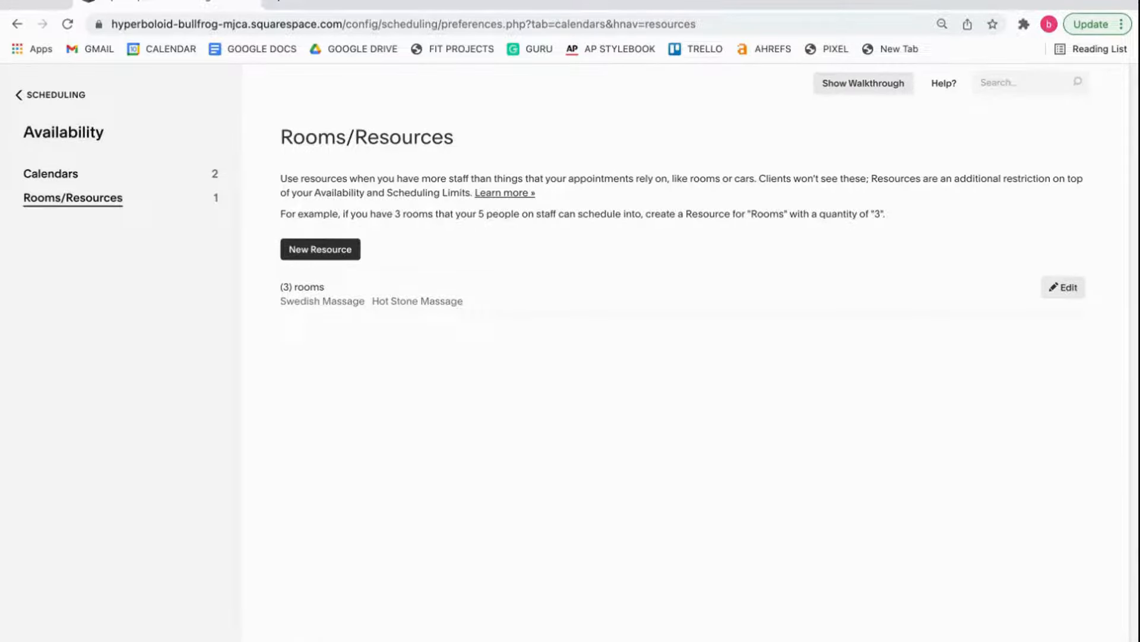
pyautogui.click(320, 249)
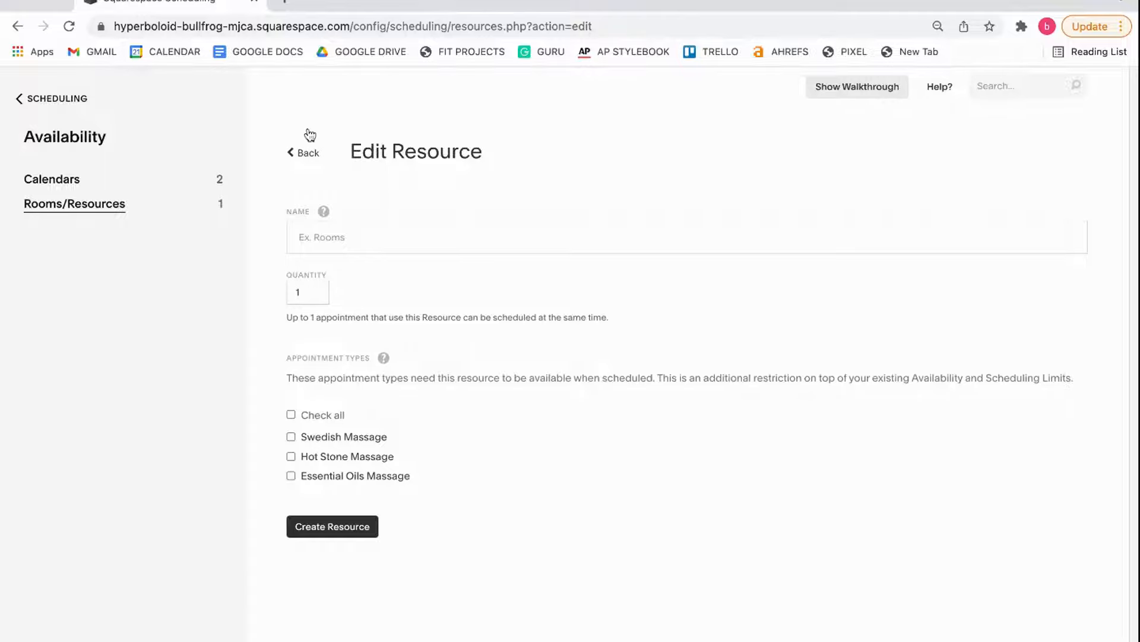
# - Create a resource named Hot Stones with a quantity of 2, assigned to the Hot Stone Massage appointment type
pyautogui.click(323, 243)
pyautogui.write('Ho')
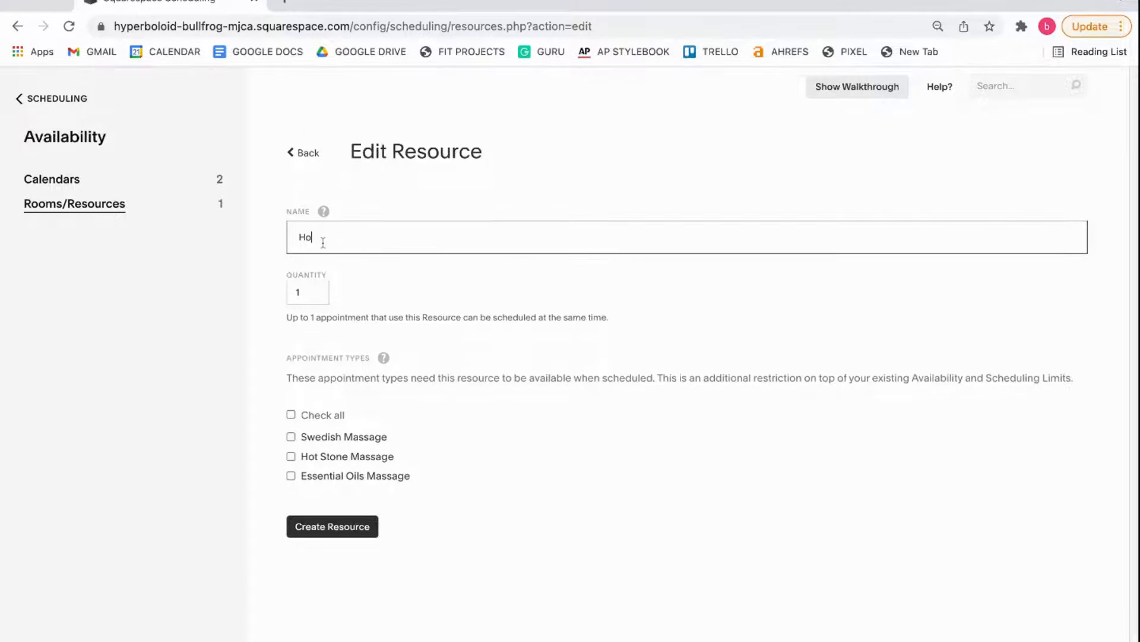
pyautogui.write('t Stones')
pyautogui.click(305, 295)
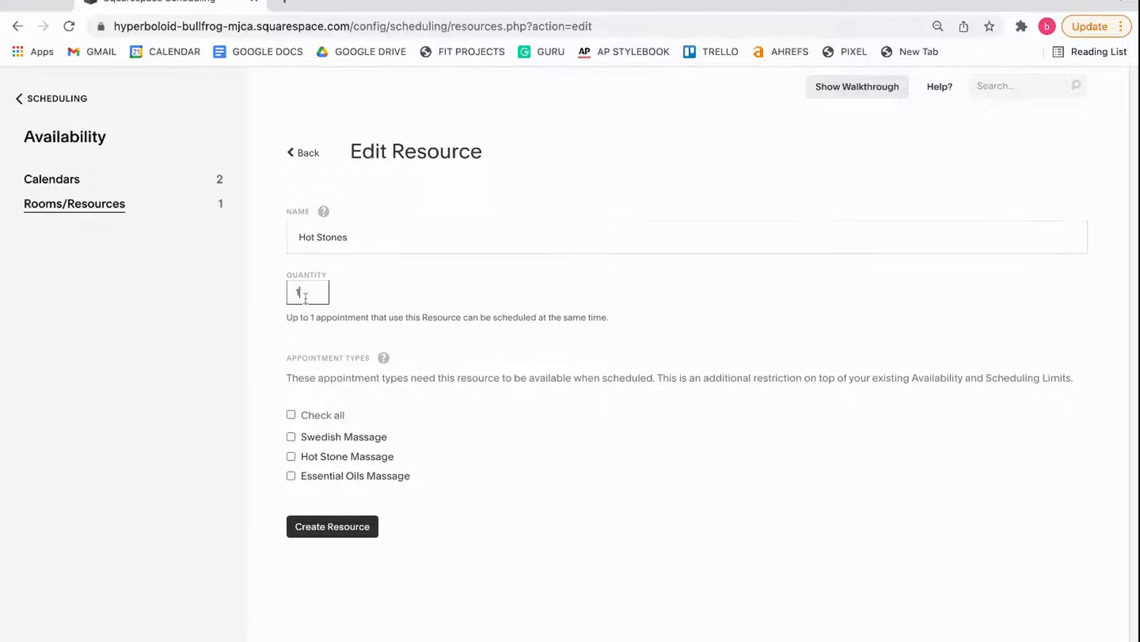
pyautogui.press('BackSpace')
pyautogui.write('2')
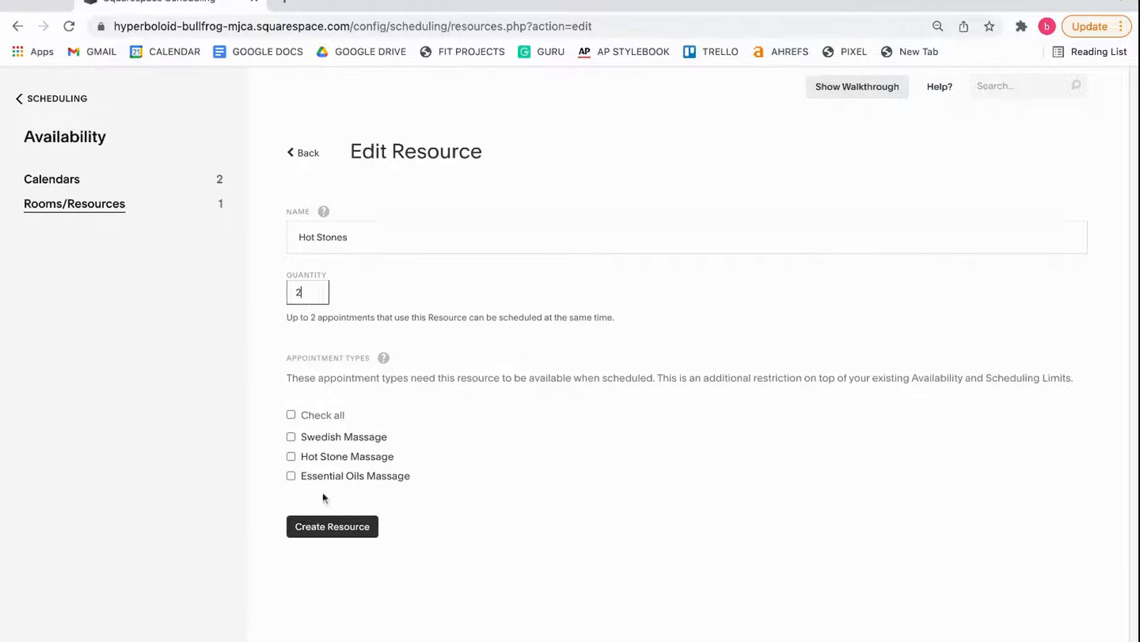
pyautogui.click(291, 457)
pyautogui.click(350, 530)
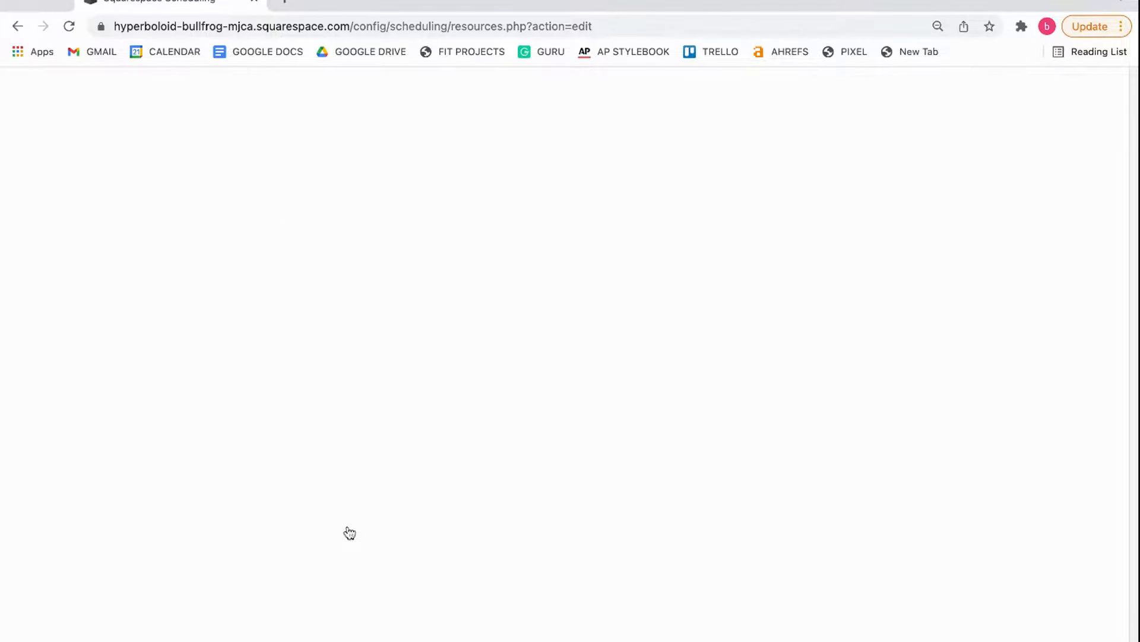
# - Open a new custom form under Intake Form Questions and view its form name and description fields
pyautogui.scroll(-2, 356, 496)
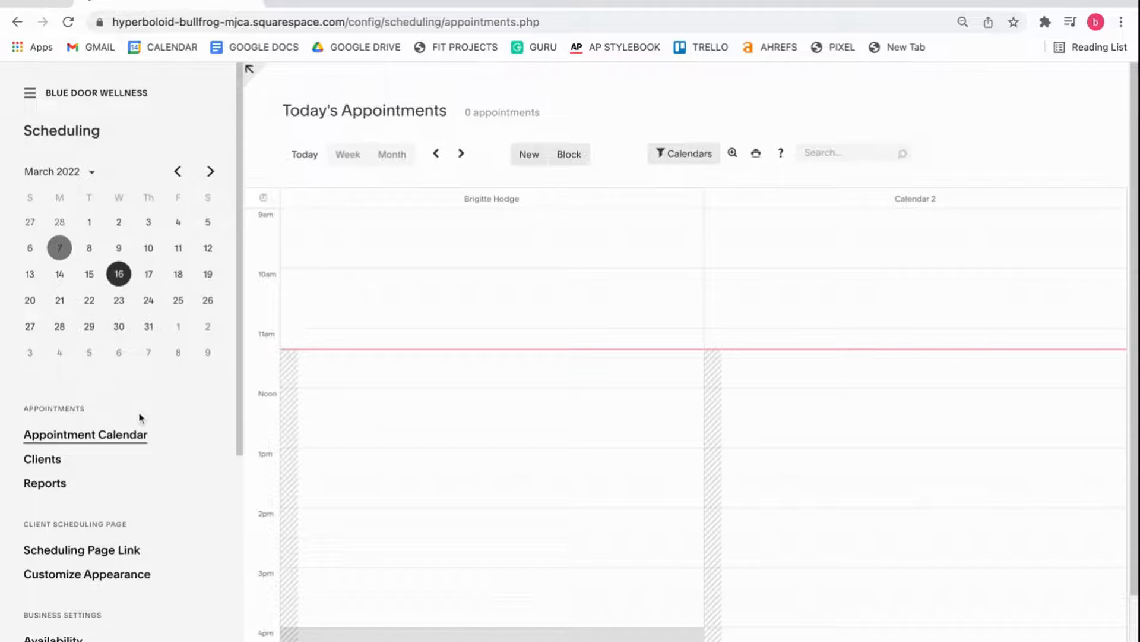
pyautogui.scroll(-3, 140, 417)
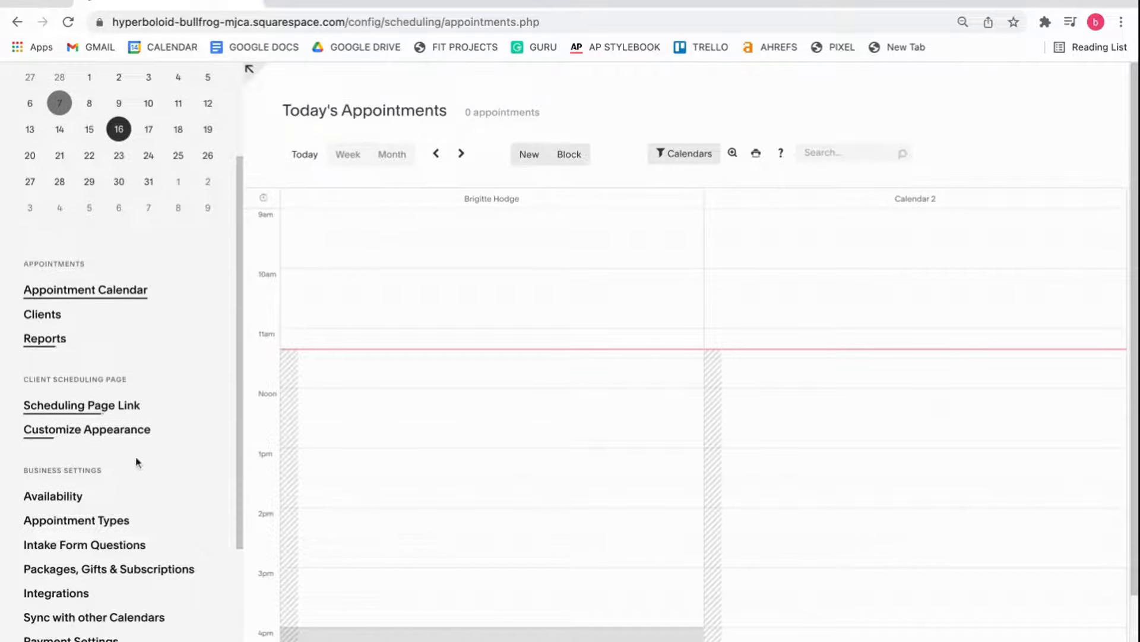
pyautogui.click(137, 546)
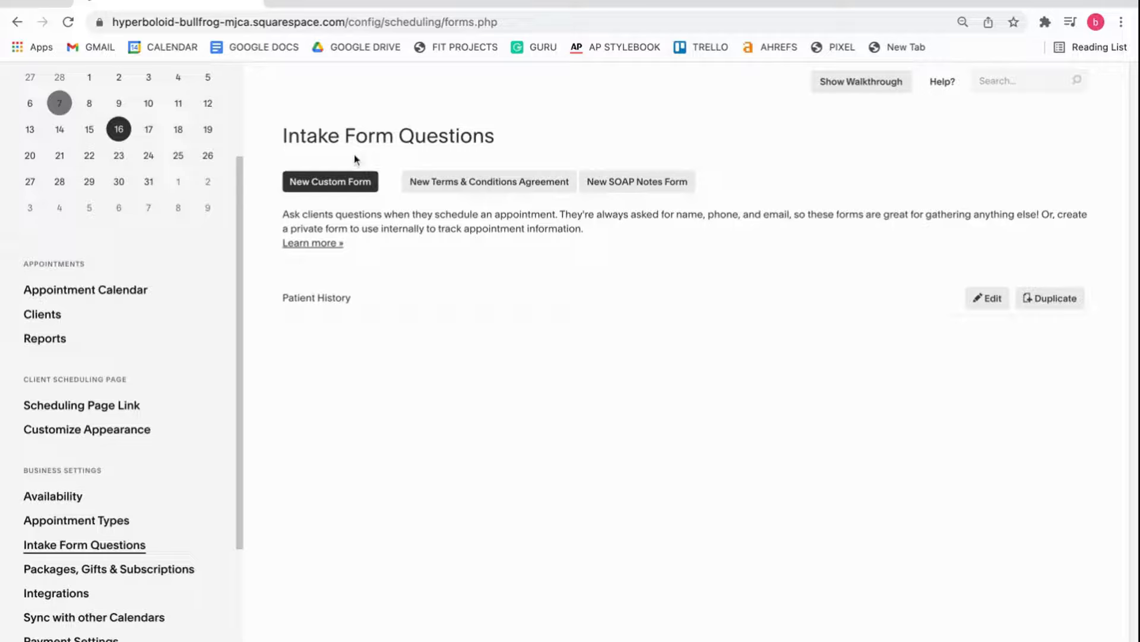
pyautogui.click(342, 181)
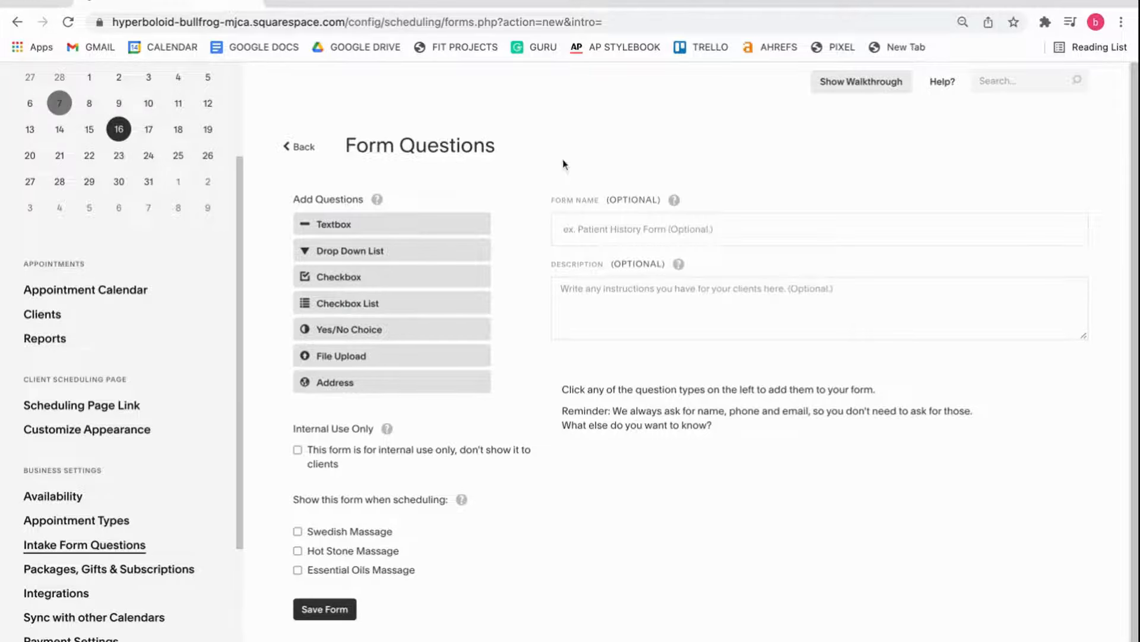
pyautogui.click(561, 228)
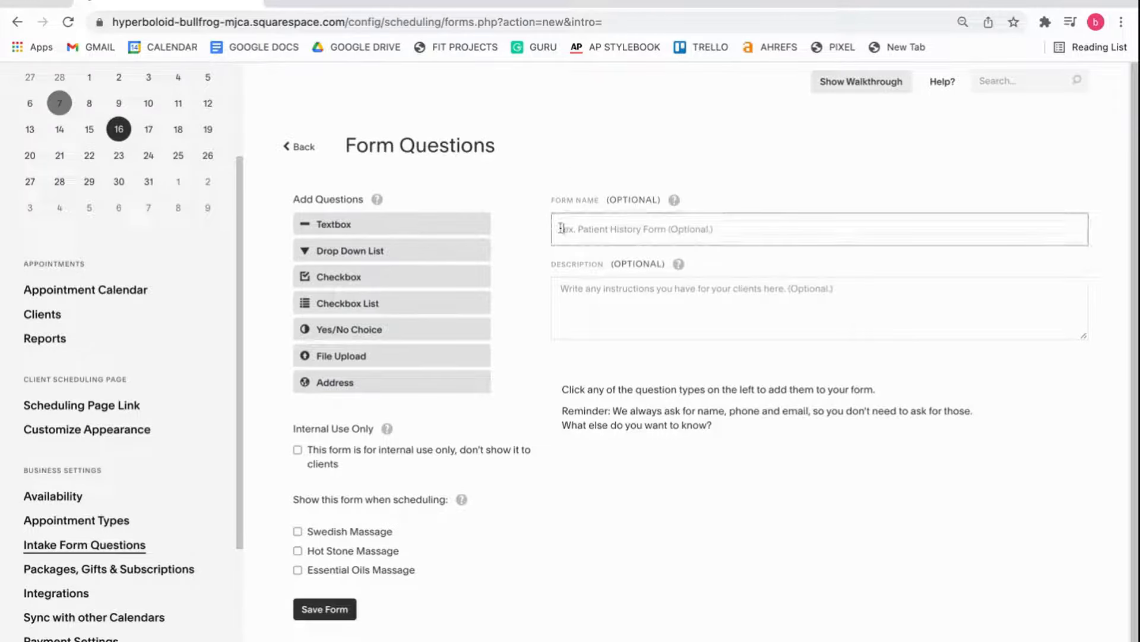
pyautogui.click(785, 288)
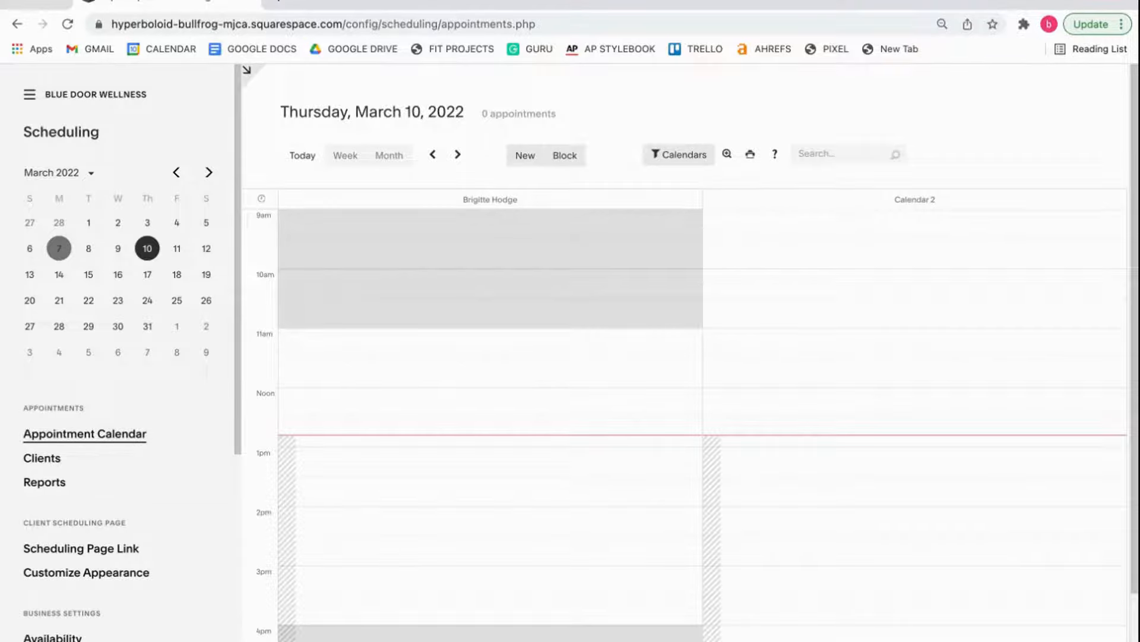
# - Open Packages, Gifts & Subscriptions to view the appointment package, gift certificate and subscription options
pyautogui.scroll(-3, 81, 410)
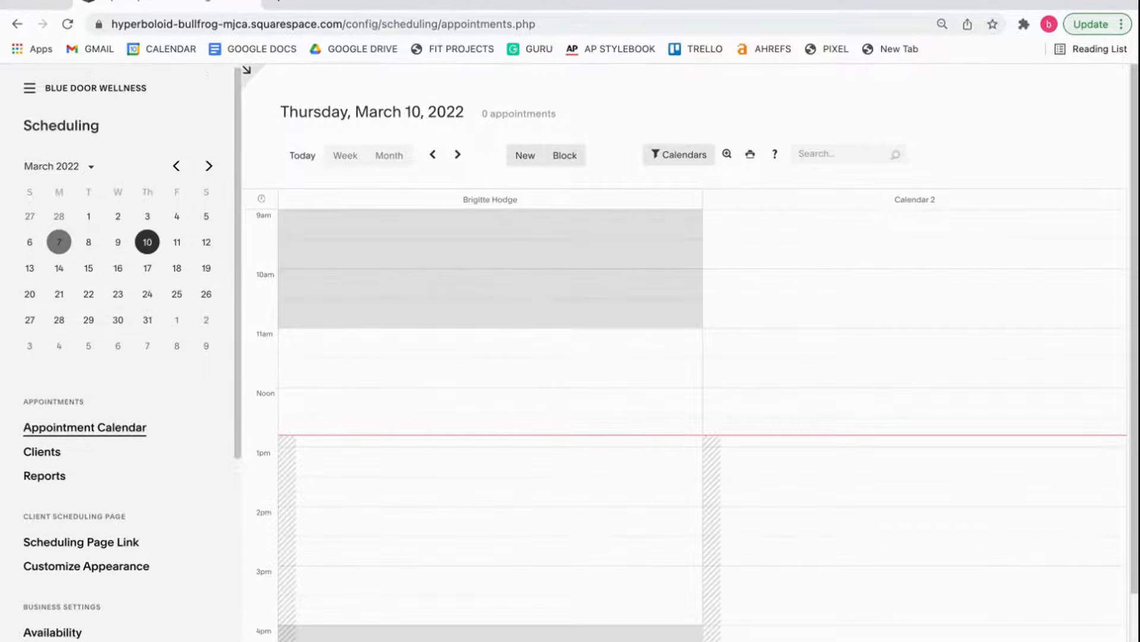
pyautogui.scroll(-1, 81, 410)
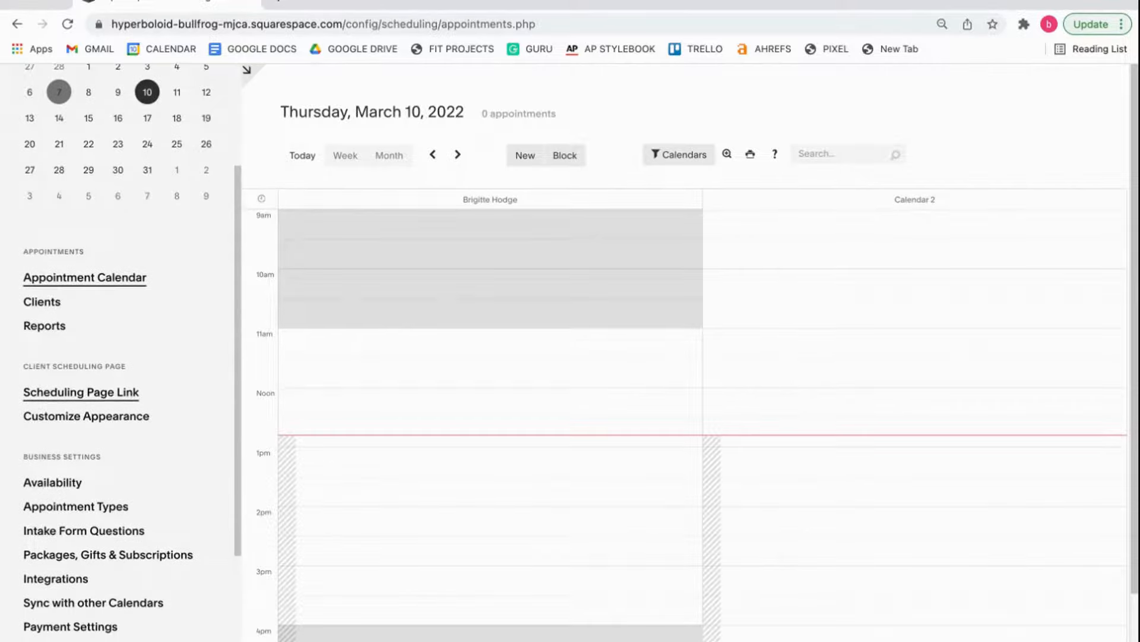
pyautogui.scroll(-1, 81, 410)
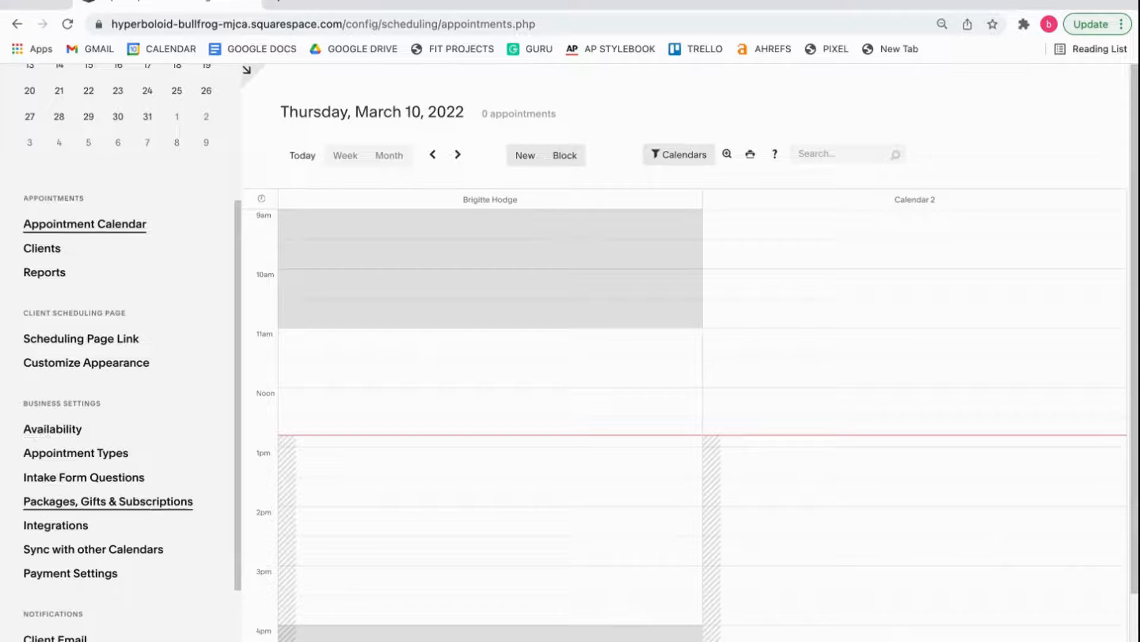
pyautogui.click(108, 501)
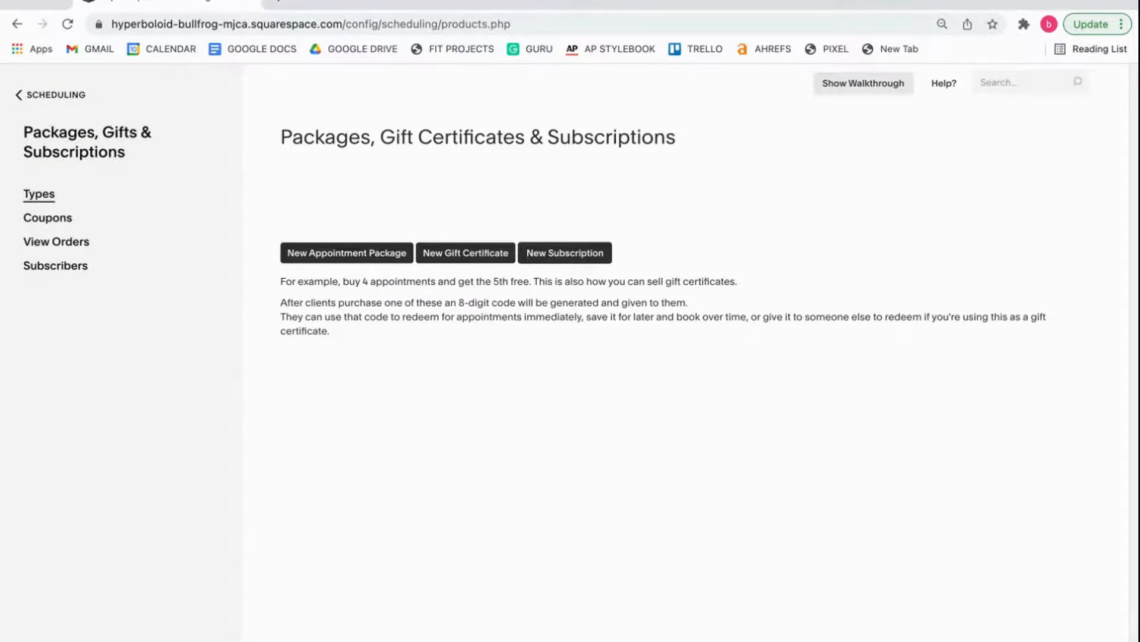
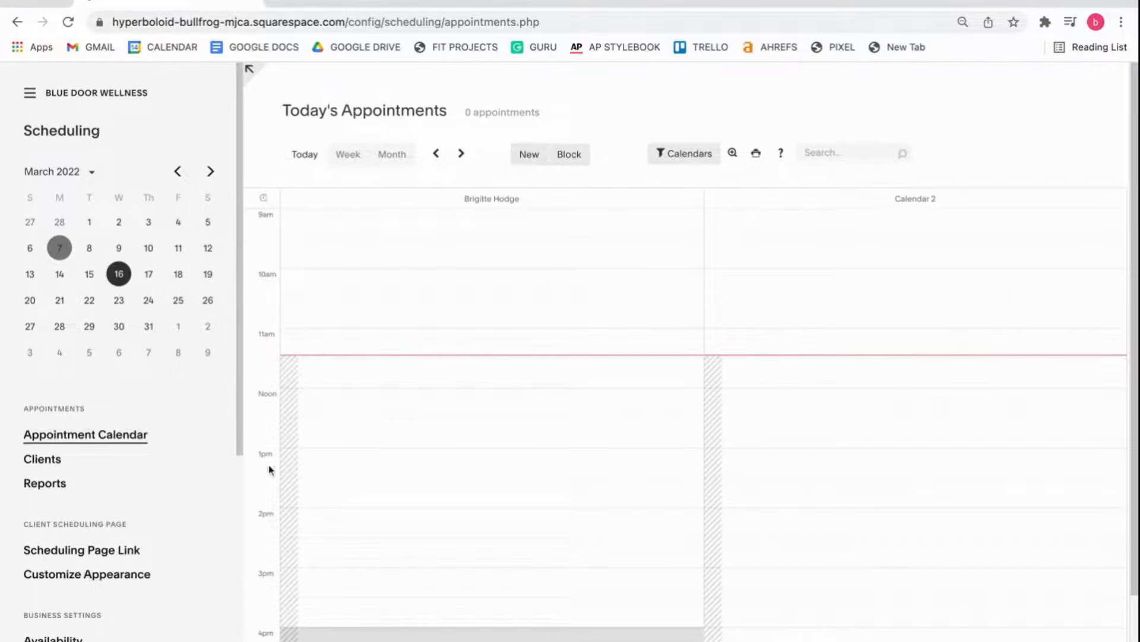
# - Open the Client Email notification settings and review the Initial Confirmation email template
pyautogui.scroll(-3, 168, 529)
pyautogui.scroll(-2, 168, 528)
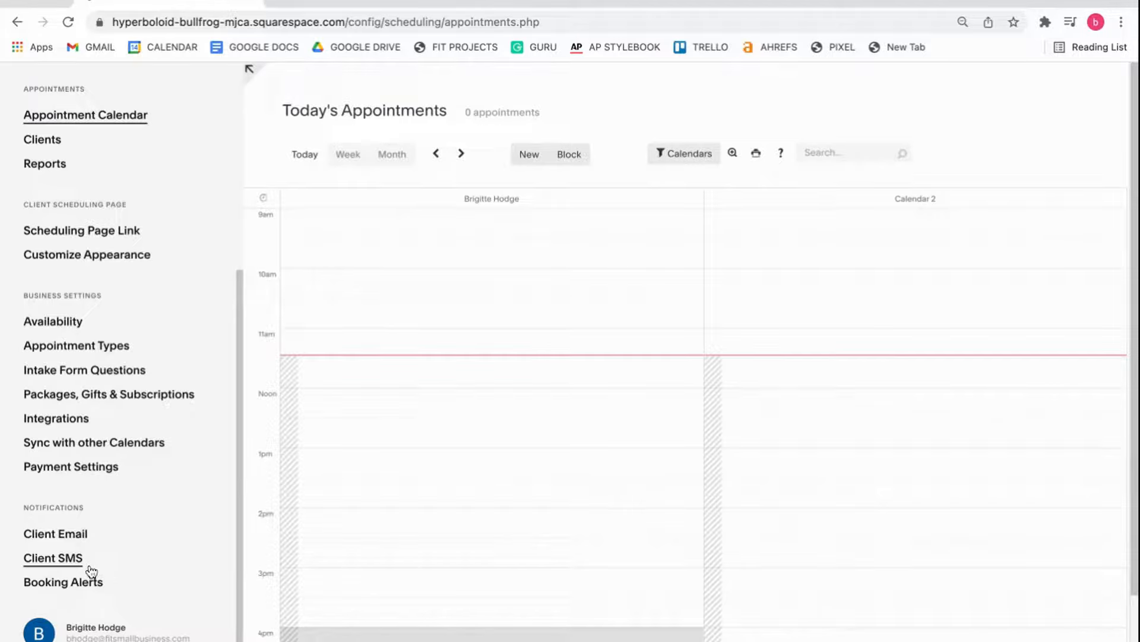
pyautogui.click(76, 536)
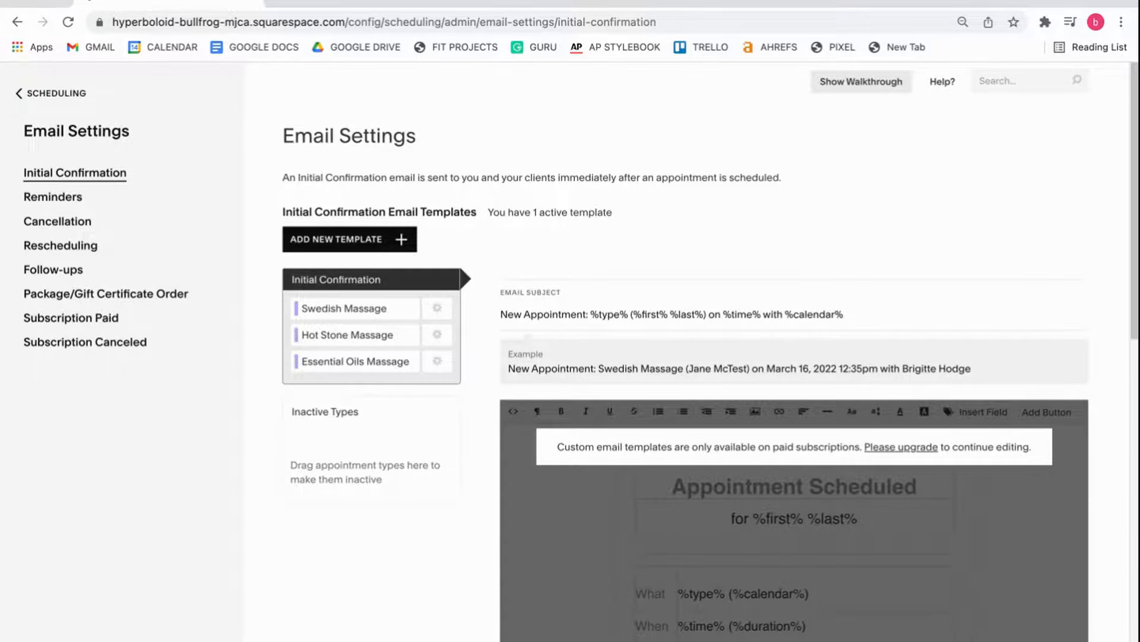
pyautogui.scroll(-4, 637, 212)
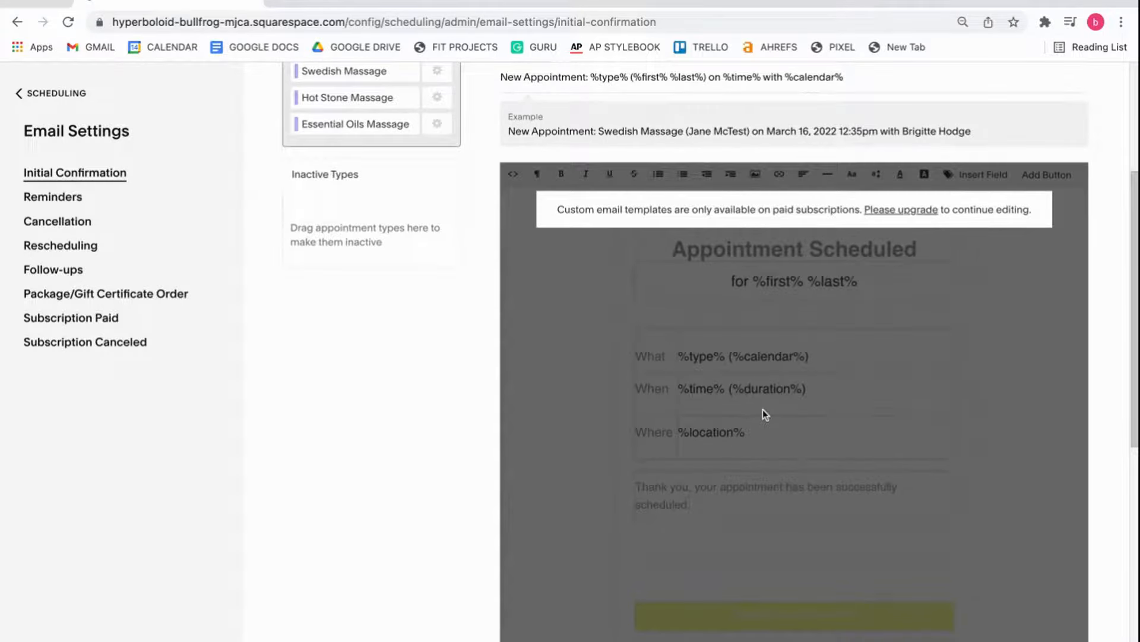
pyautogui.scroll(-3, 677, 348)
pyautogui.scroll(5, 677, 347)
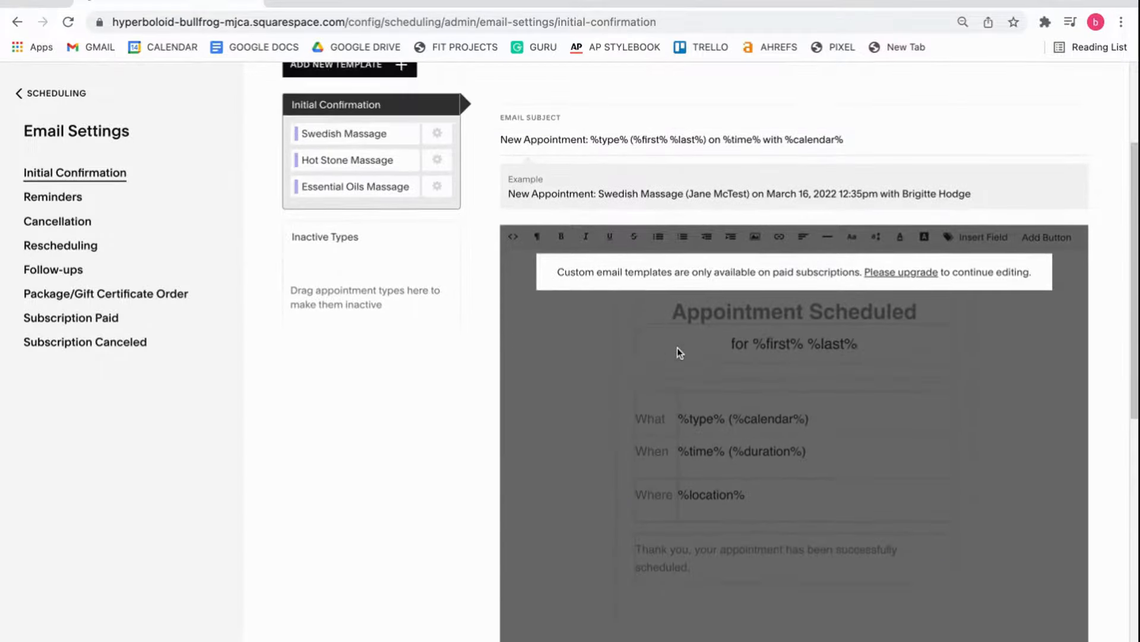
pyautogui.scroll(3, 677, 347)
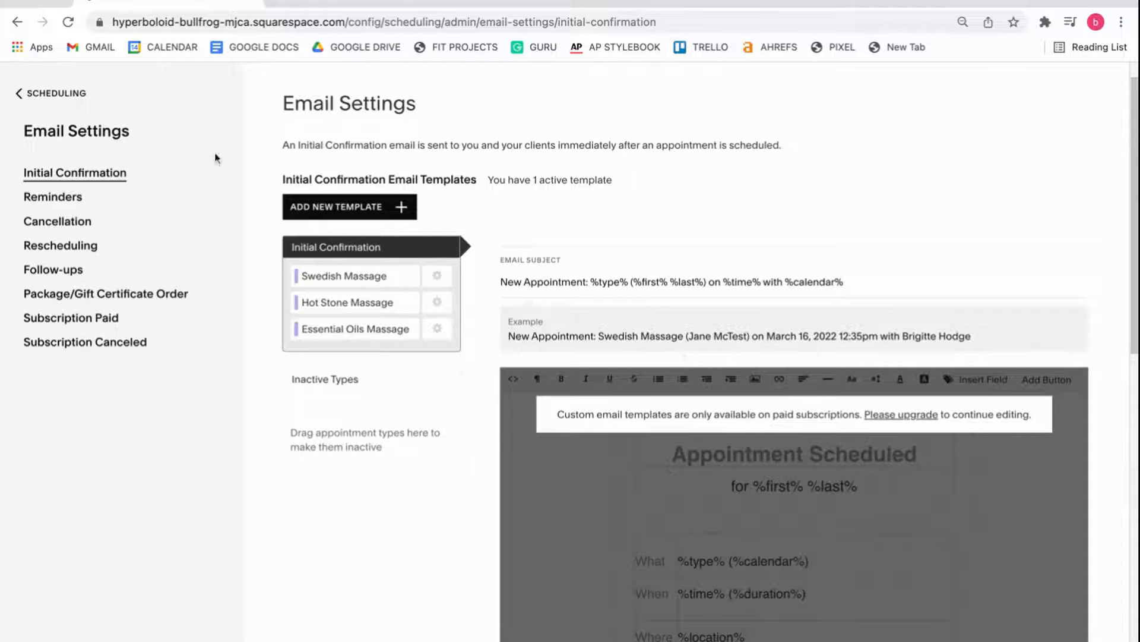
# - Set the first email reminder to 20 hours before the appointment and look over the reminder email template
pyautogui.click(46, 196)
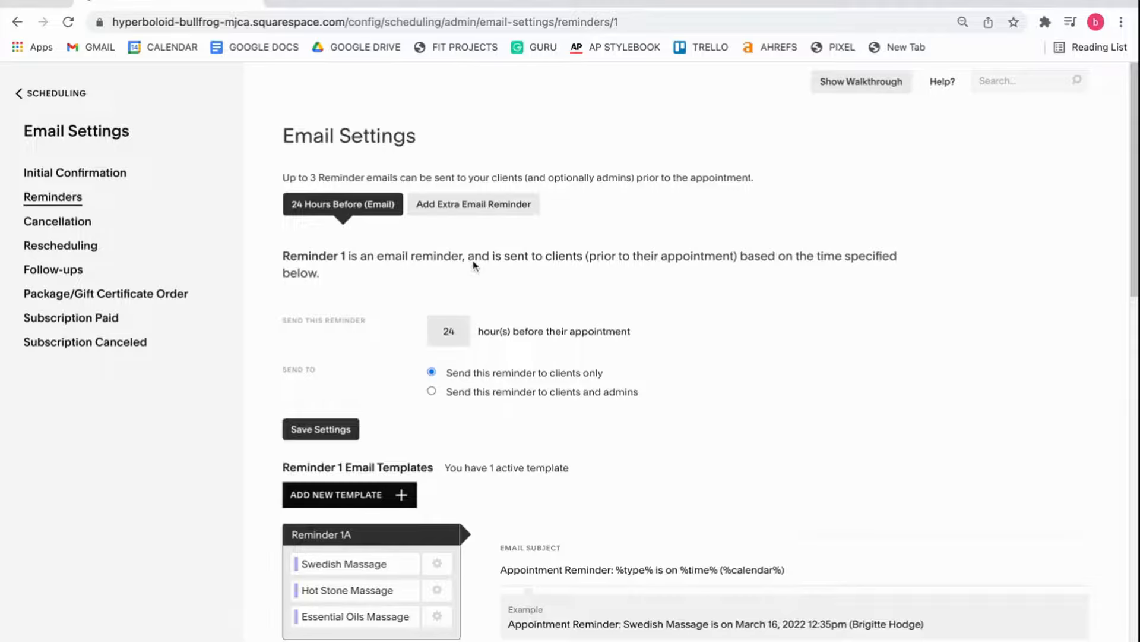
pyautogui.doubleClick(448, 331)
pyautogui.write('14')
pyautogui.press('BackSpace')
pyautogui.press('BackSpace')
pyautogui.write('20')
pyautogui.scroll(-2, 417, 356)
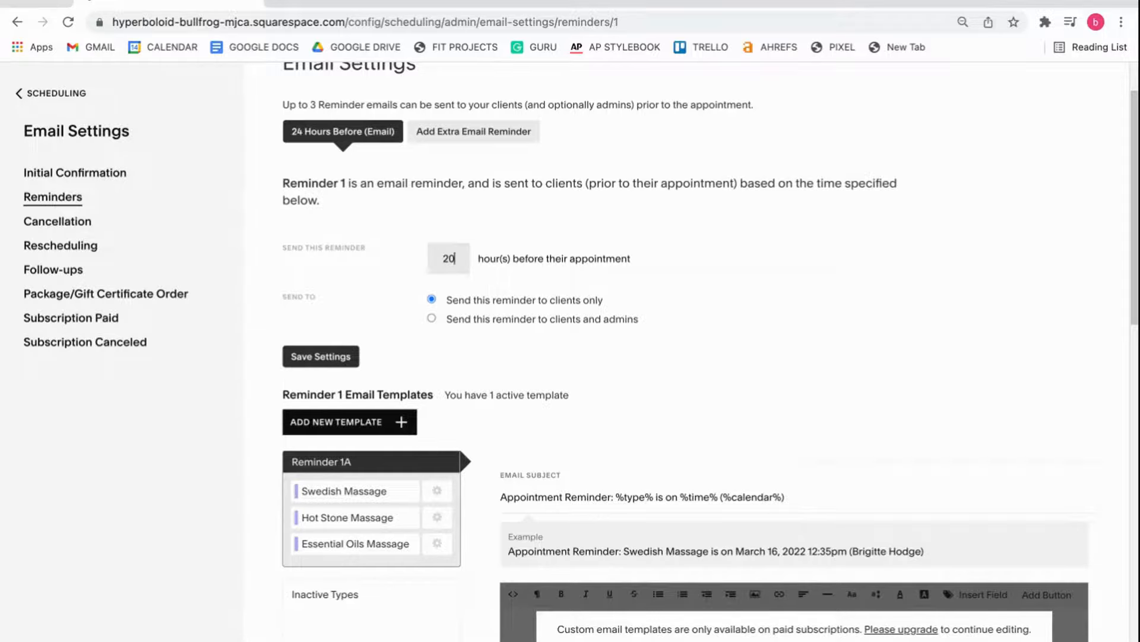
pyautogui.scroll(-5, 427, 331)
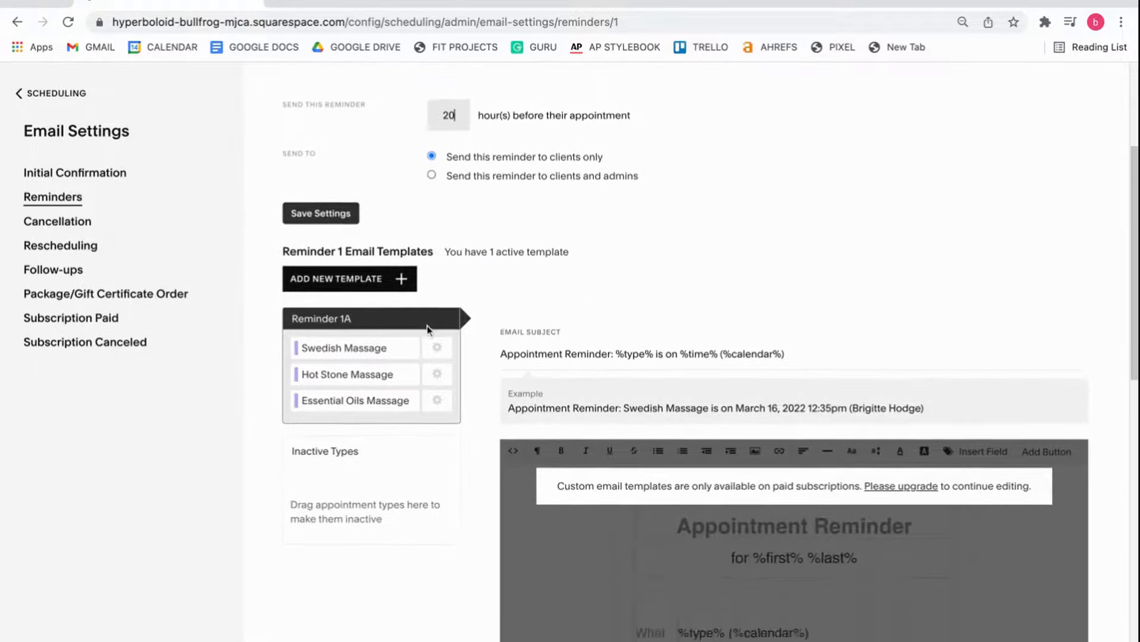
pyautogui.scroll(4, 427, 330)
# - Open the Cancellation email settings and review the cancellation template
pyautogui.click(65, 222)
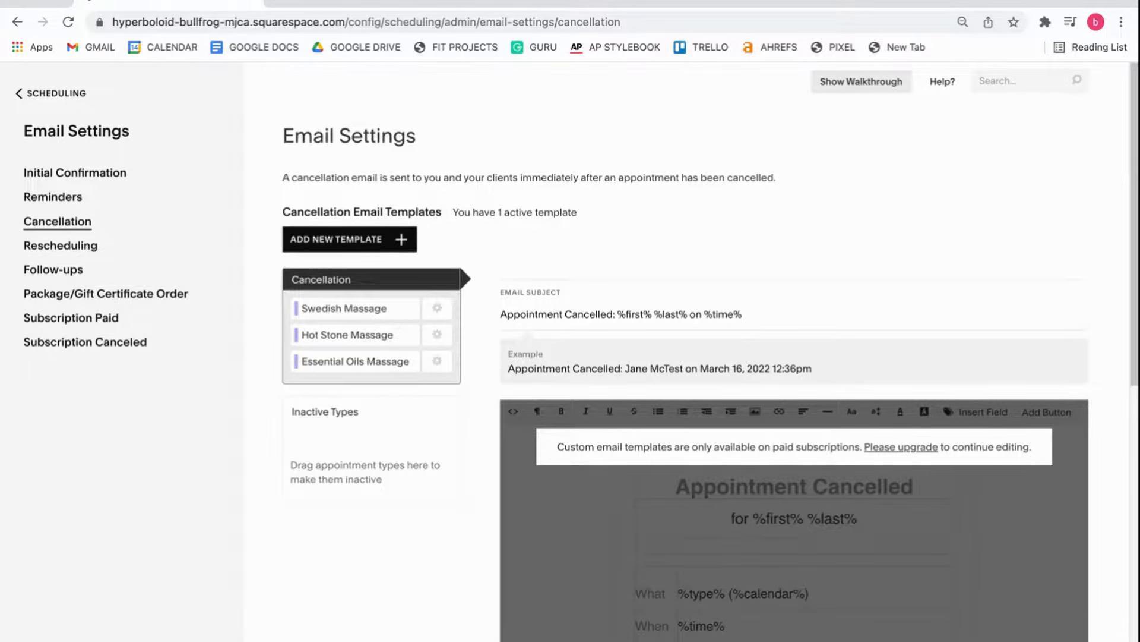
pyautogui.scroll(-2, 684, 356)
pyautogui.scroll(2, 683, 356)
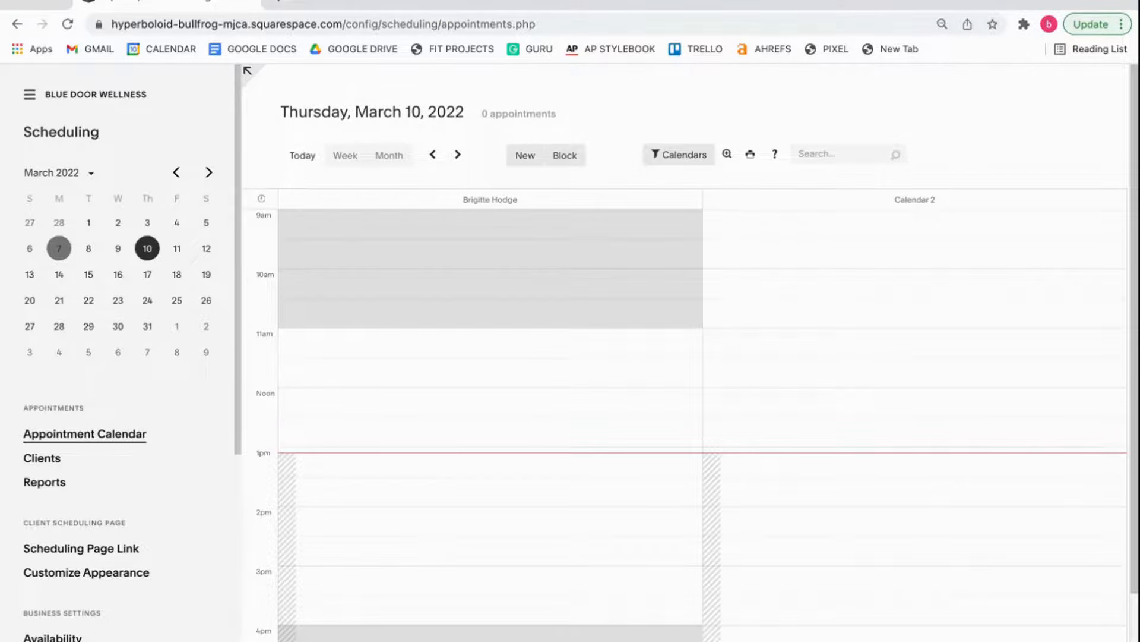
# - Open the Customize Appearance settings and review the template, business name, scheduling instructions, language and time zone options
pyautogui.scroll(-5, 77, 504)
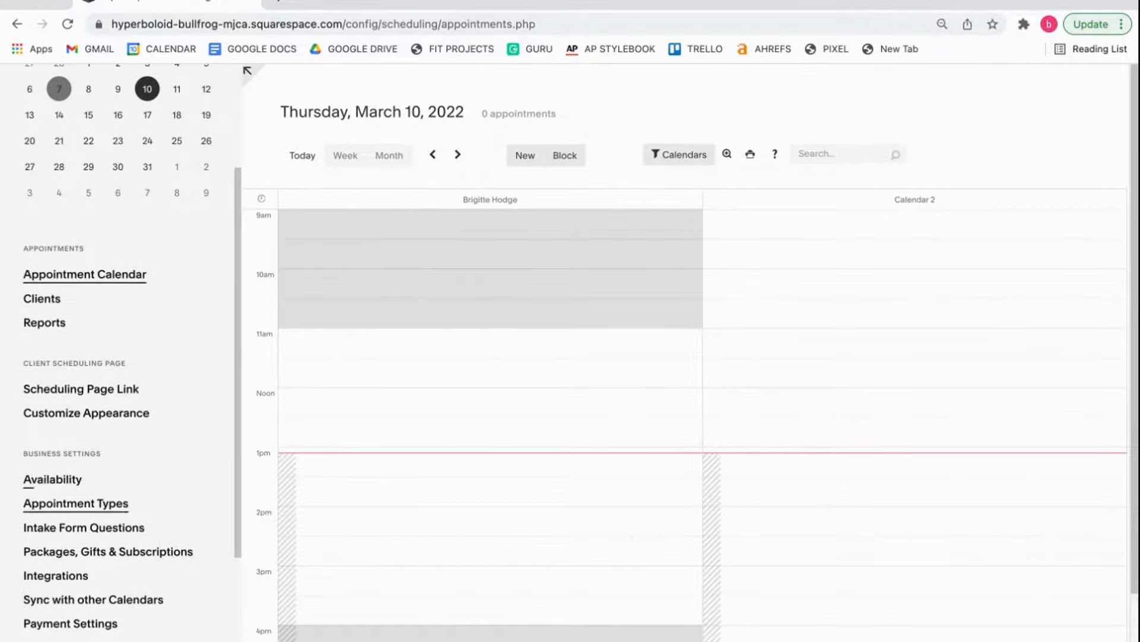
pyautogui.click(86, 412)
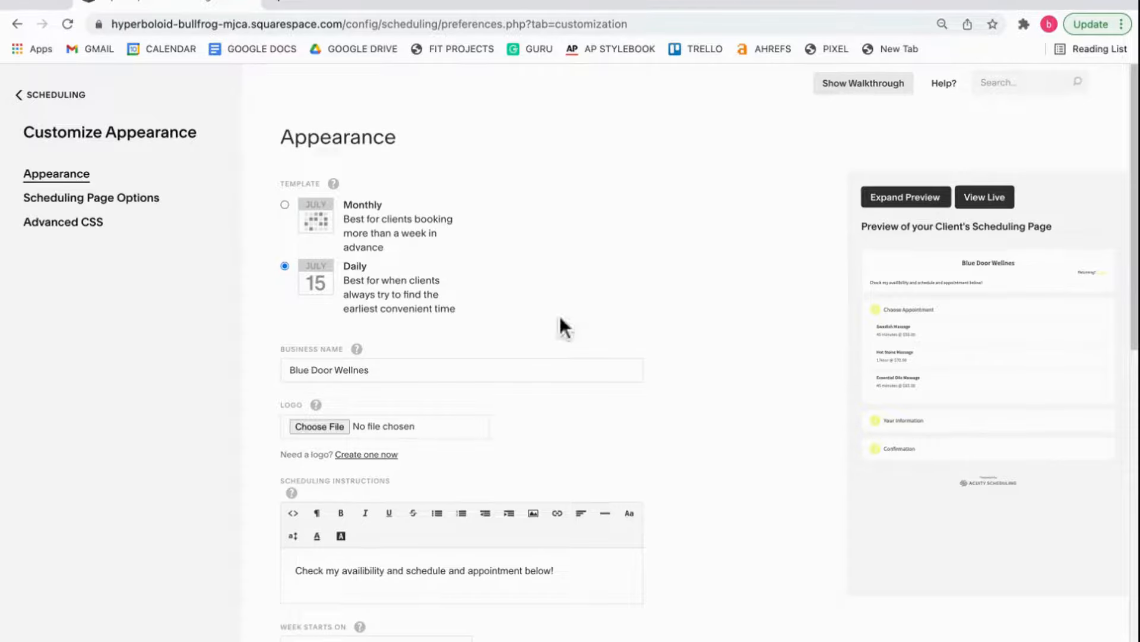
pyautogui.scroll(-1, 84, 399)
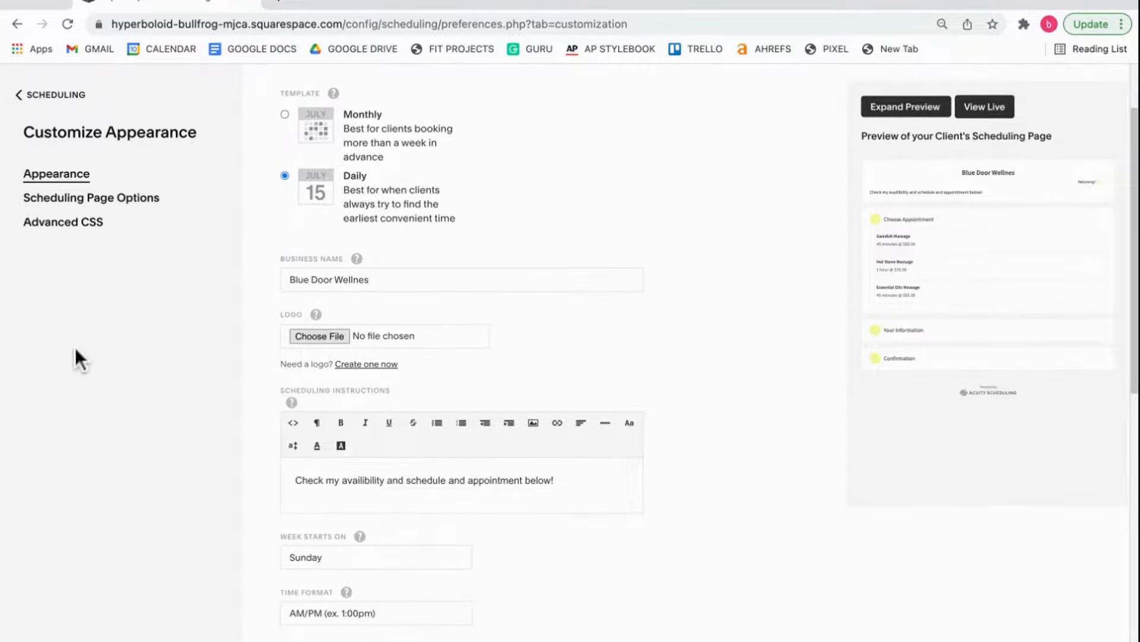
pyautogui.scroll(-1, 611, 502)
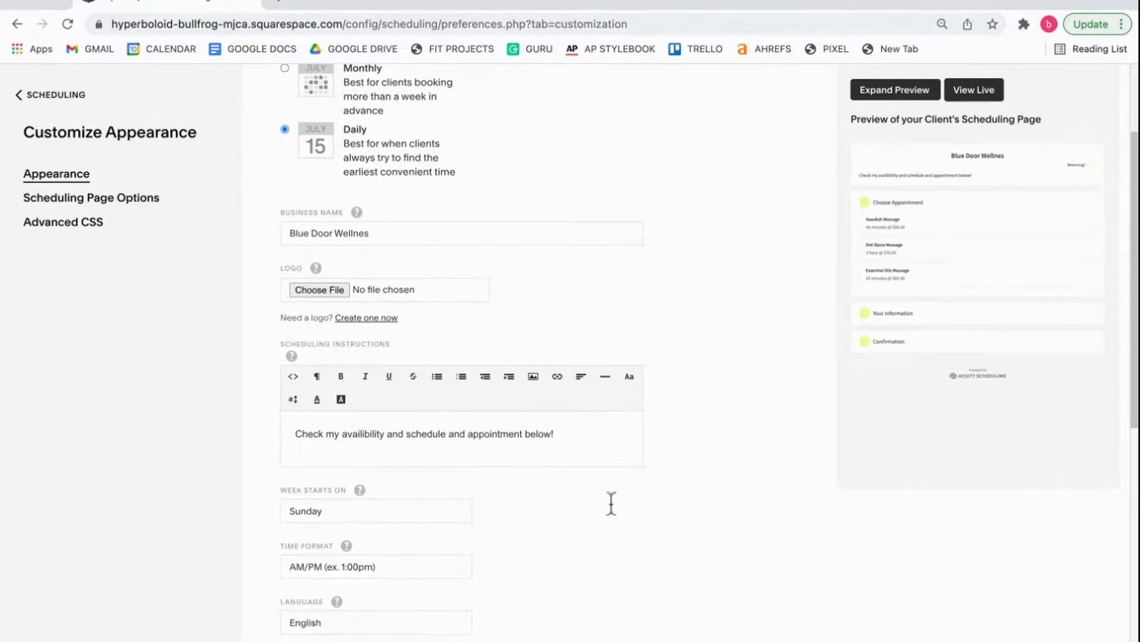
pyautogui.moveTo(468, 434); pyautogui.dragTo(599, 566)
pyautogui.hotkey('ctrl', 'a')
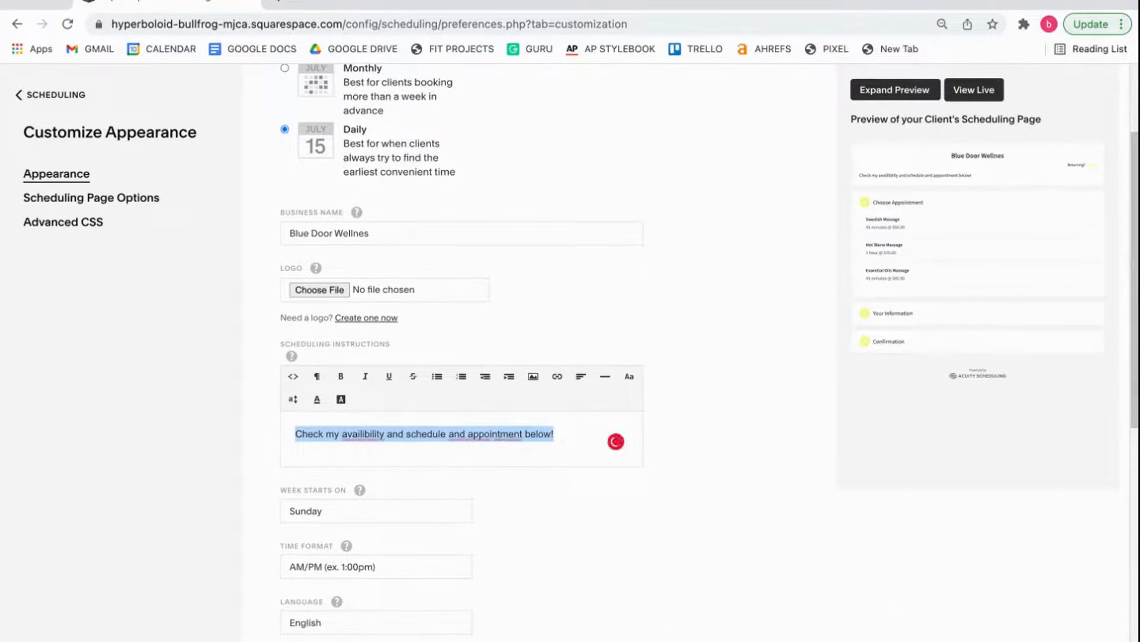
pyautogui.click(659, 636)
pyautogui.scroll(-3, 196, 285)
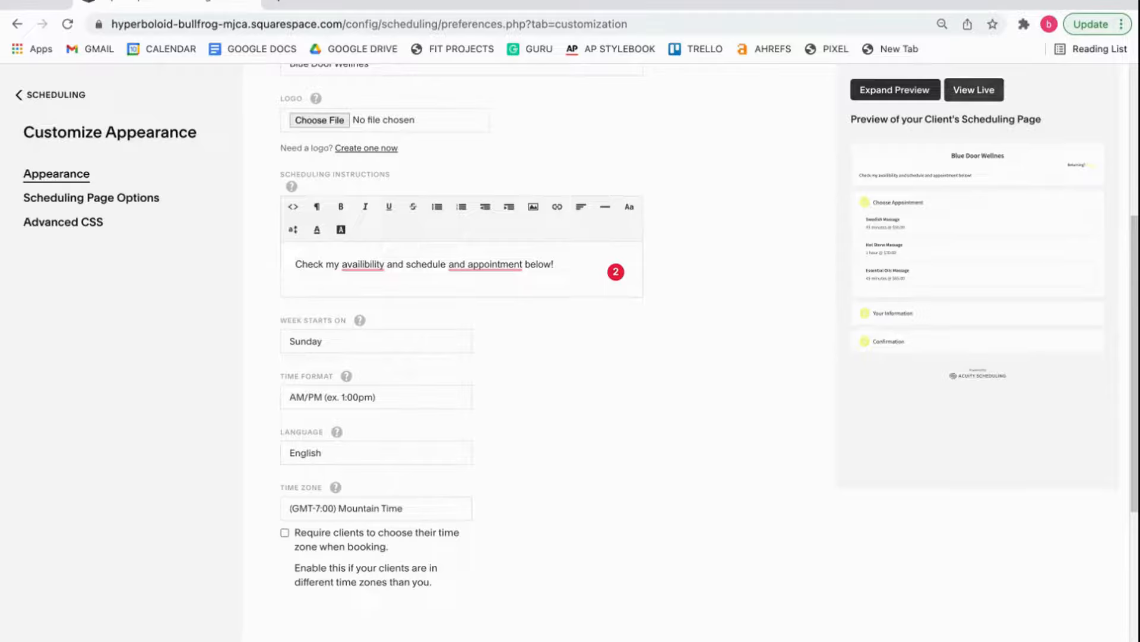
# - Expand the preview of the client's scheduling page, look it over from the header to the confirmation section, and close it
pyautogui.click(895, 90)
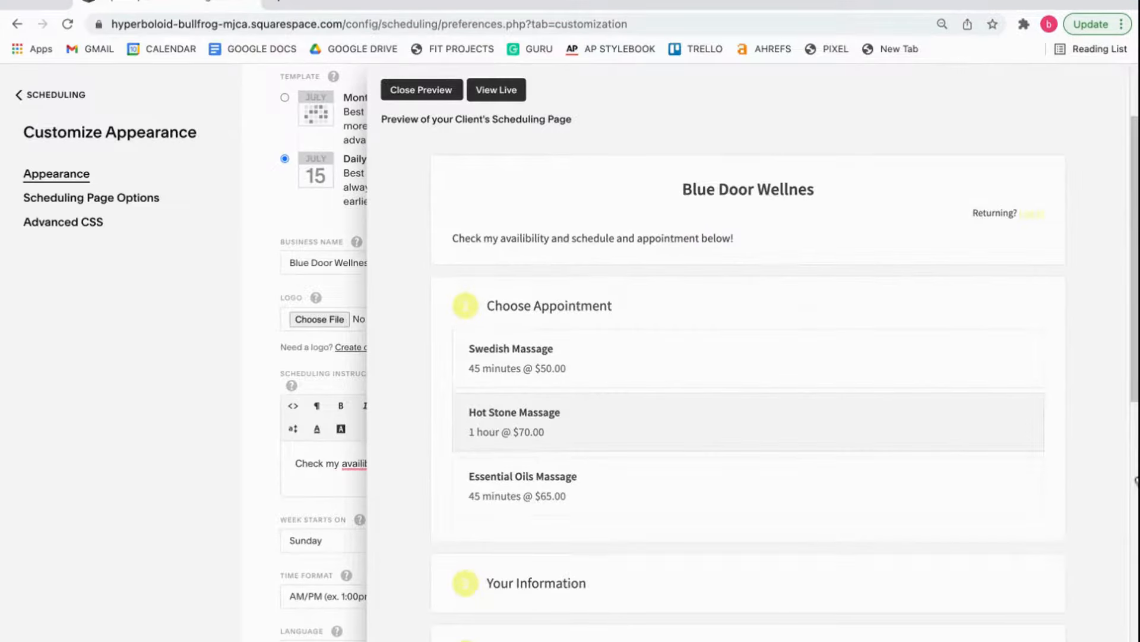
pyautogui.scroll(-1, 1137, 480)
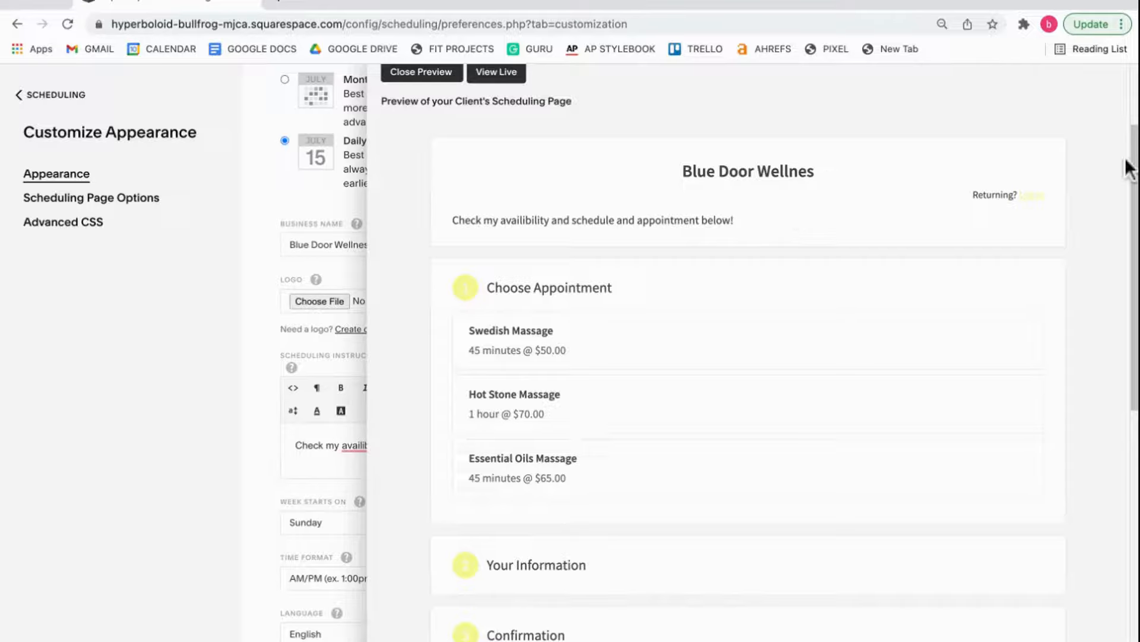
pyautogui.scroll(-3, 1128, 165)
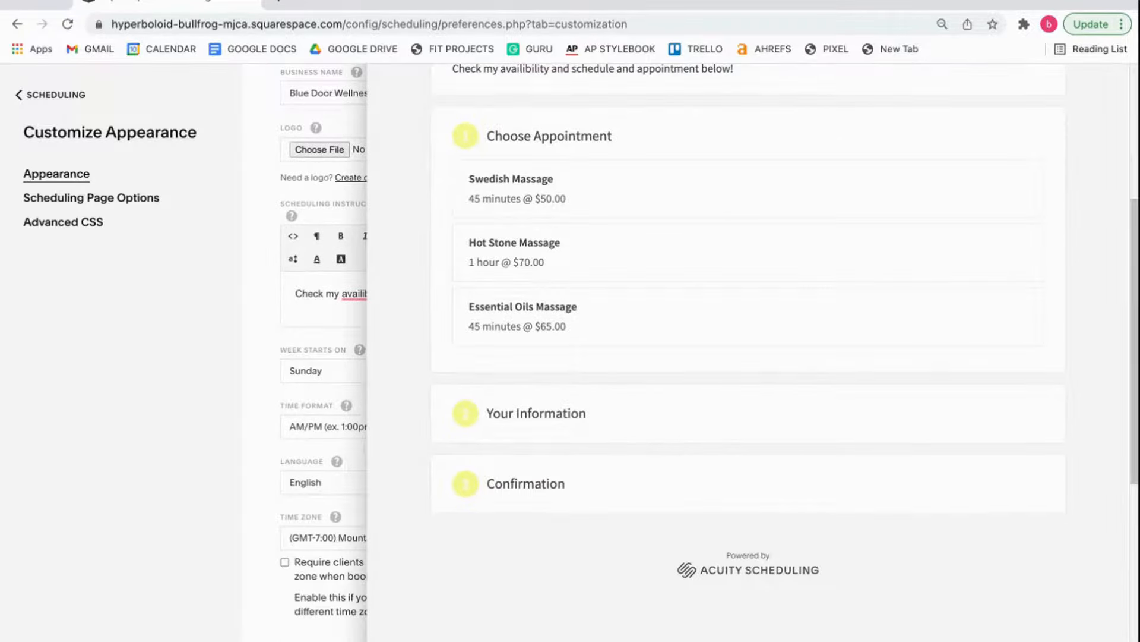
pyautogui.scroll(3, 710, 350)
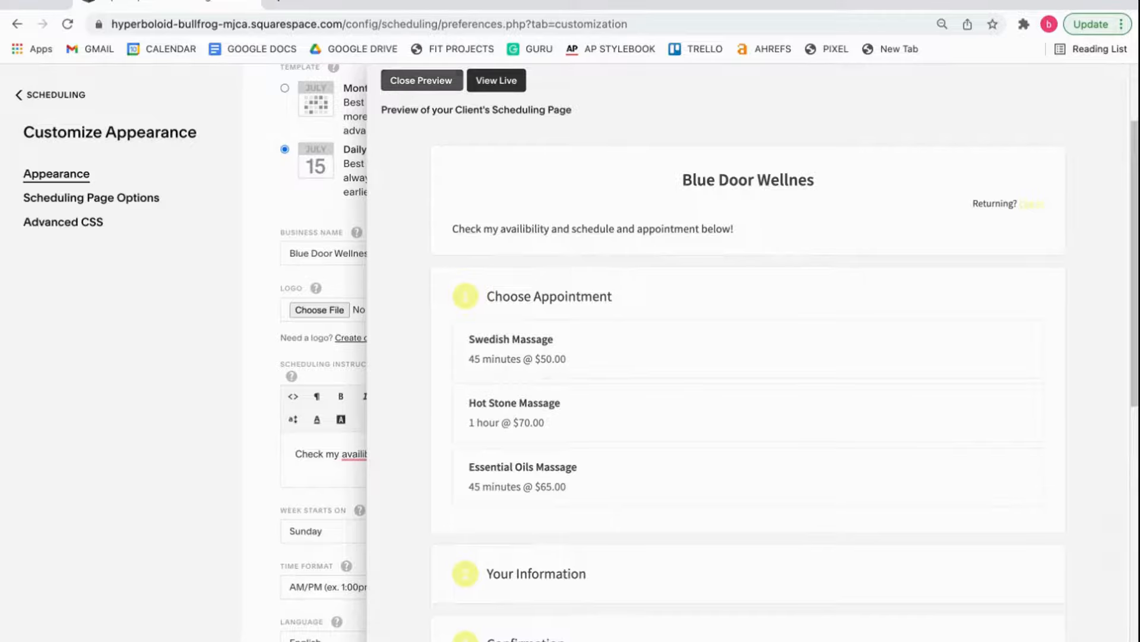
pyautogui.click(422, 80)
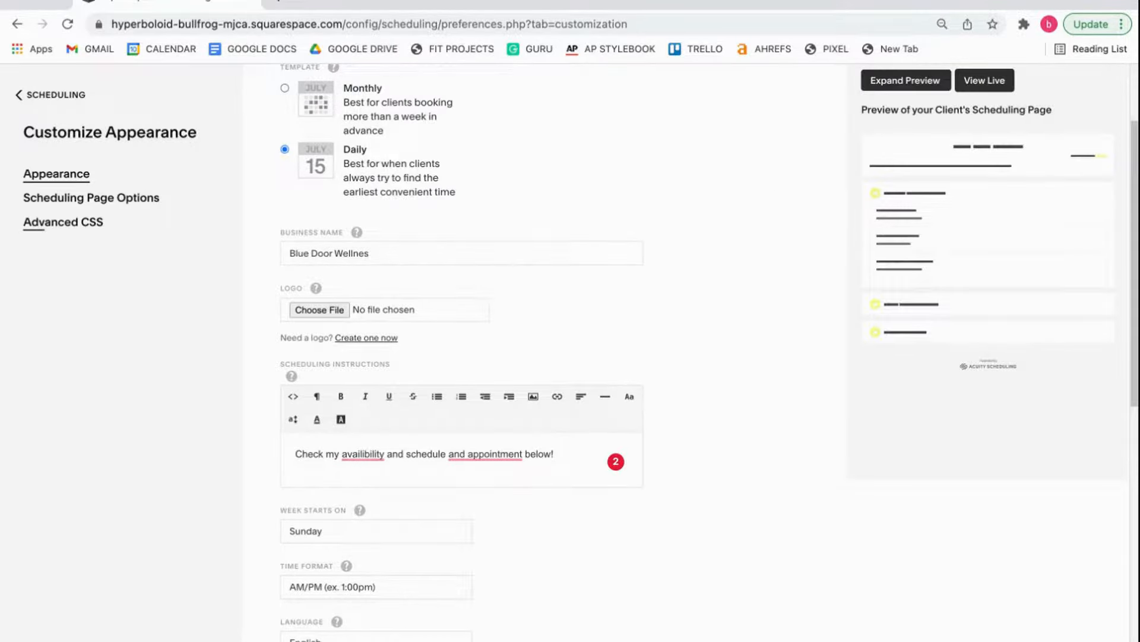
# - Review the Scheduling Page Options and open the Advanced CSS settings
pyautogui.click(91, 197)
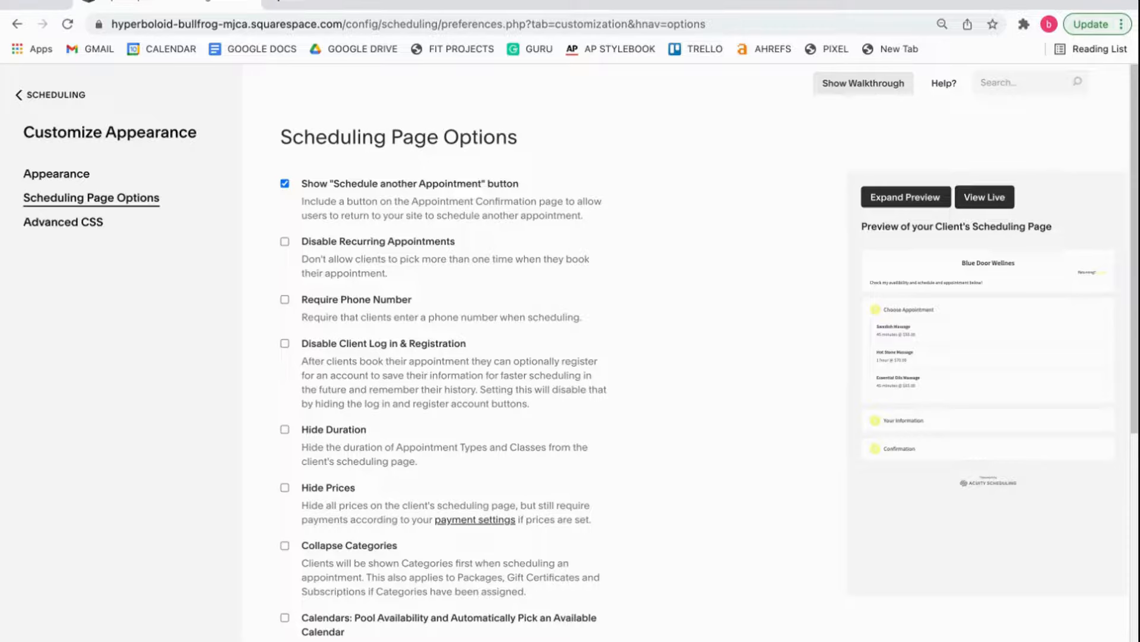
pyautogui.scroll(-5, 571, 356)
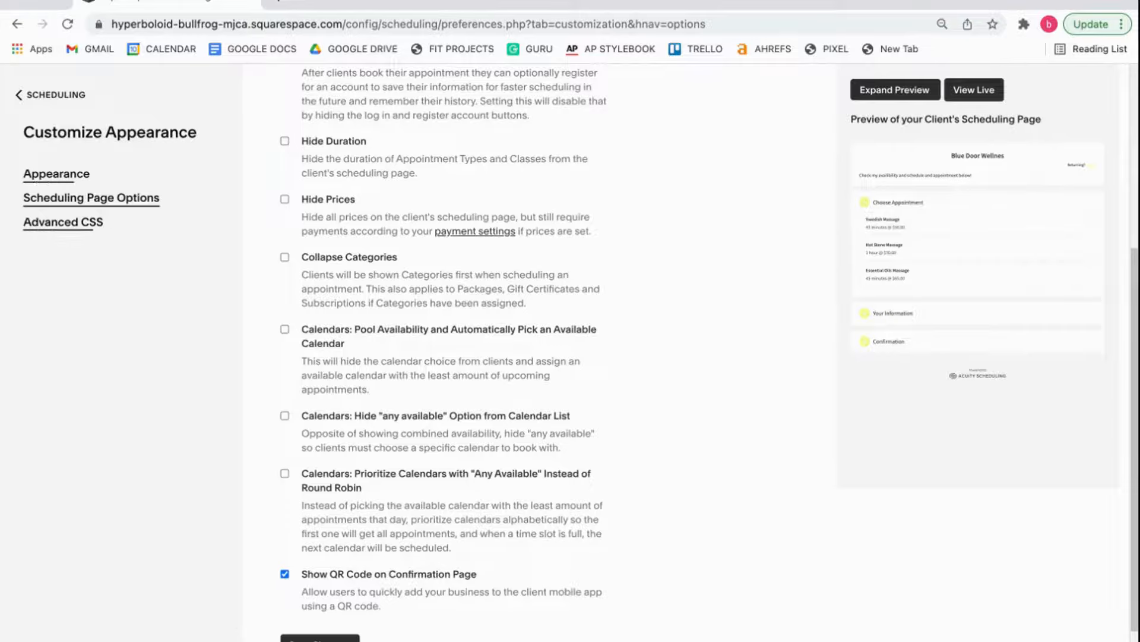
pyautogui.click(63, 222)
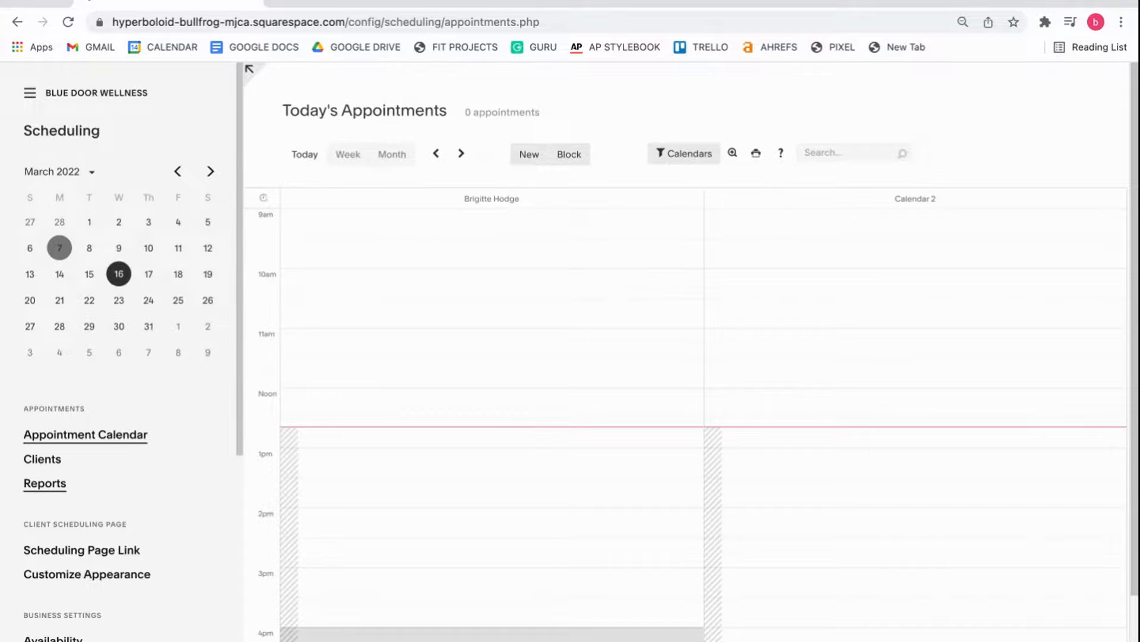
# - Open Payment Settings and view the available currencies without changing the selected one
pyautogui.scroll(-5, 60, 484)
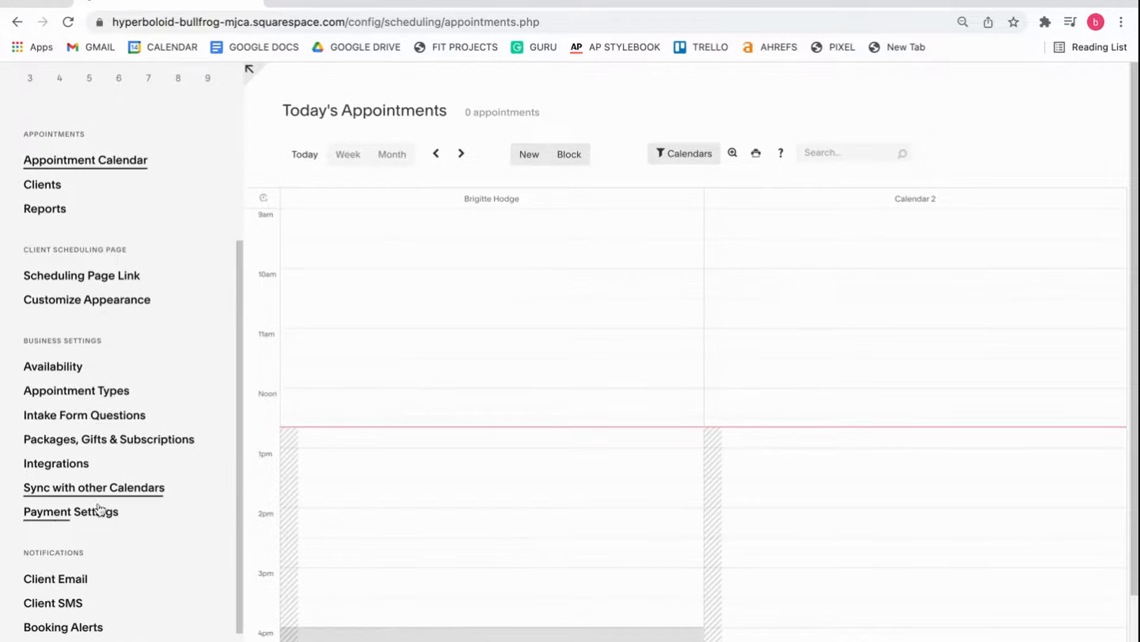
pyautogui.click(99, 511)
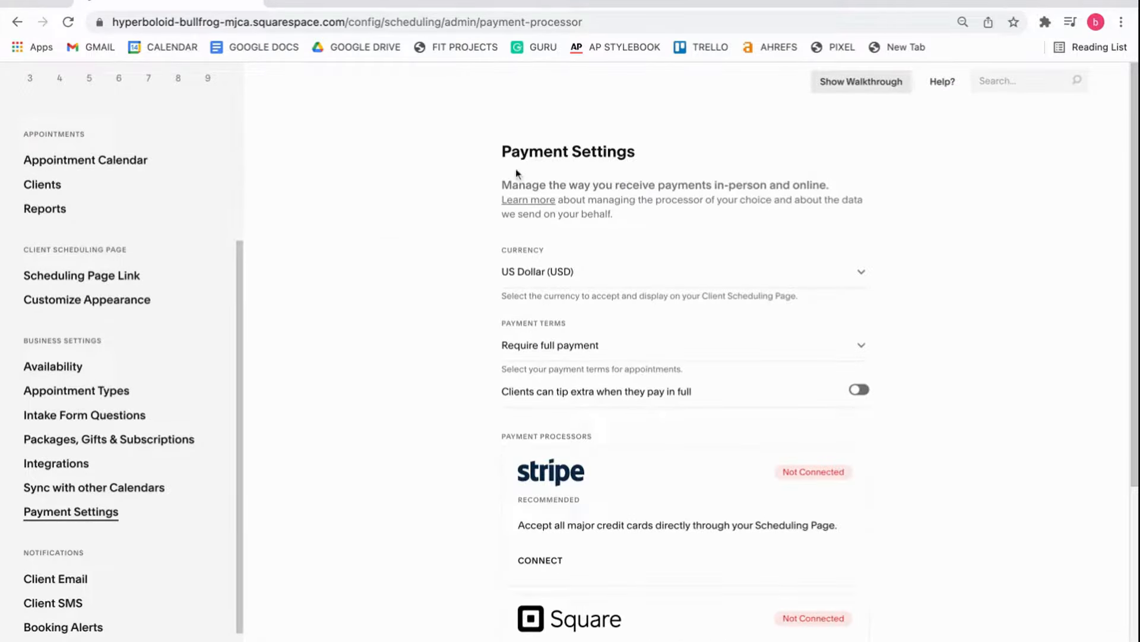
pyautogui.tripleClick(504, 156)
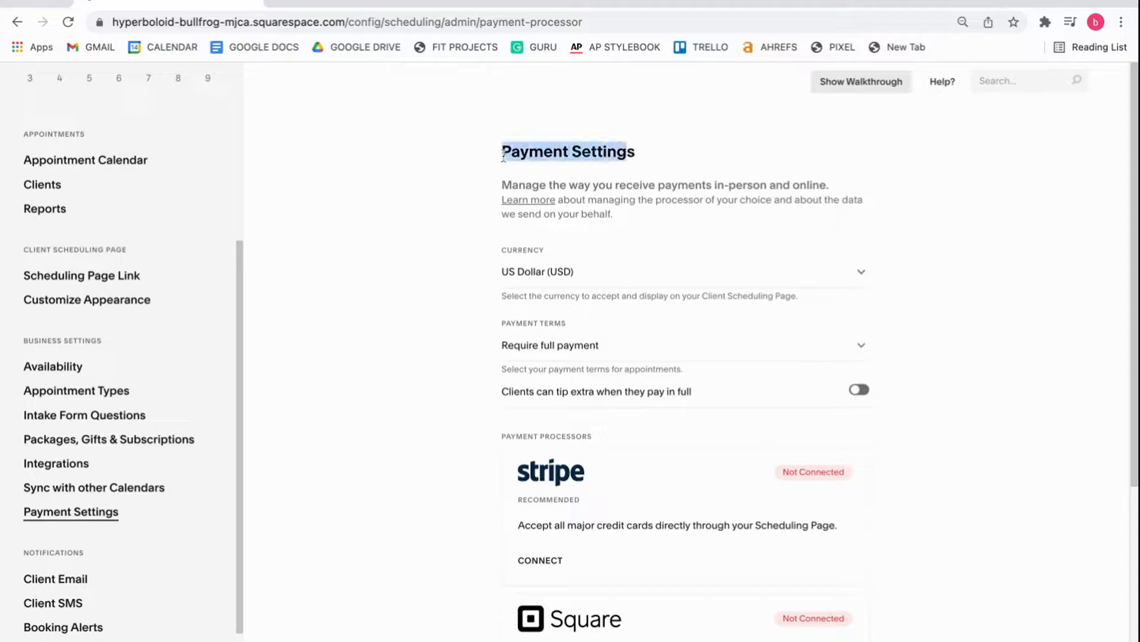
pyautogui.click(610, 286)
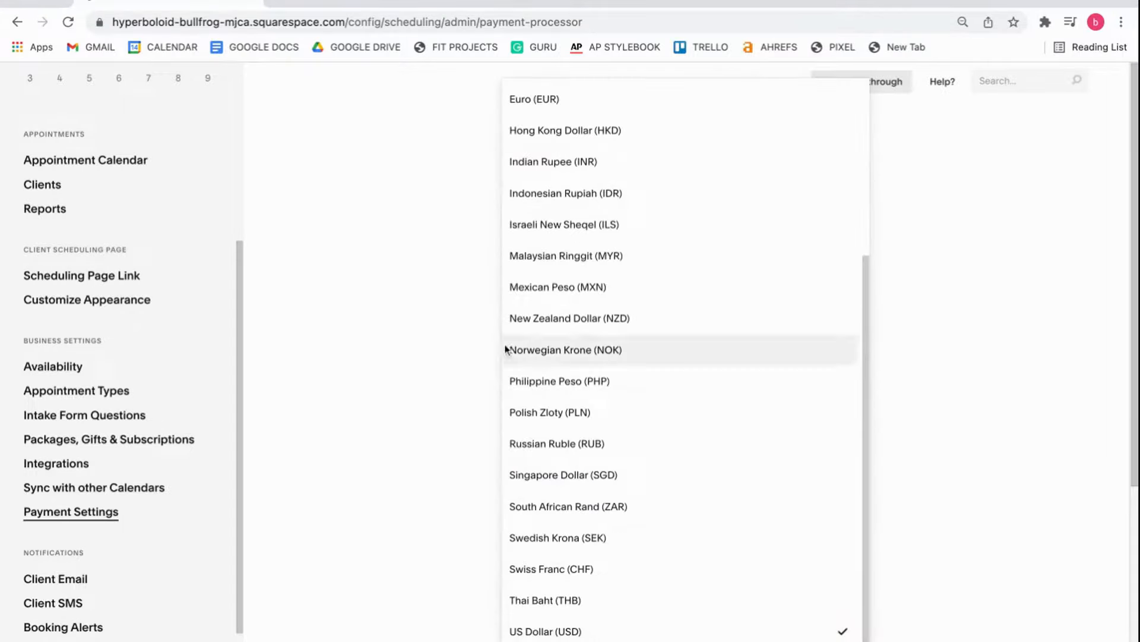
pyautogui.click(417, 363)
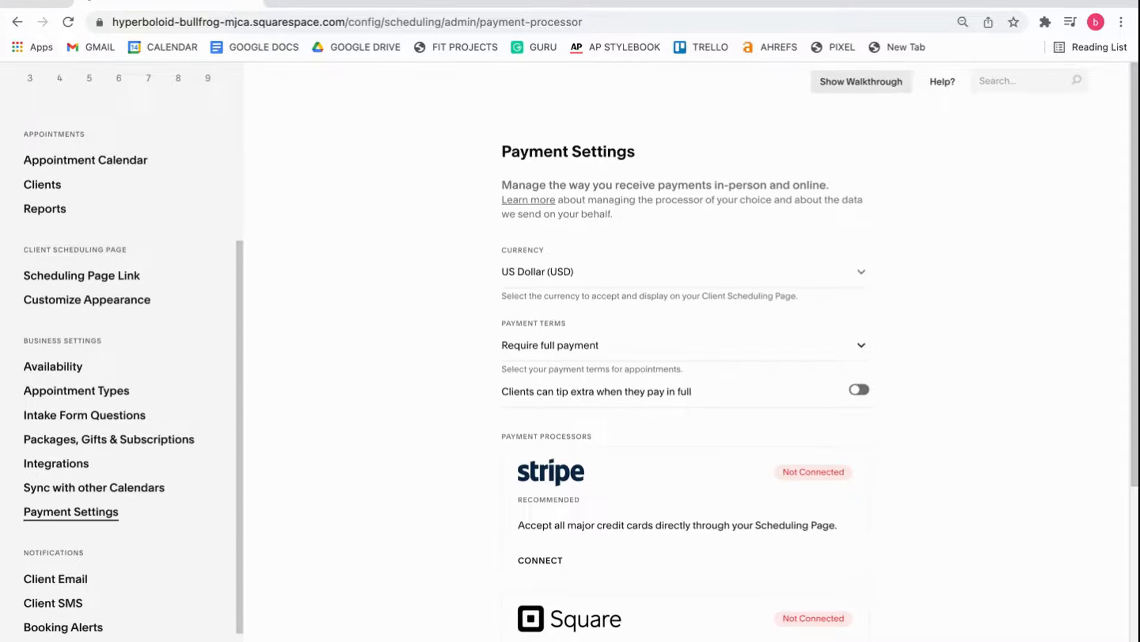
# - Look over the payment terms choices and keep Require full payment
pyautogui.click(550, 345)
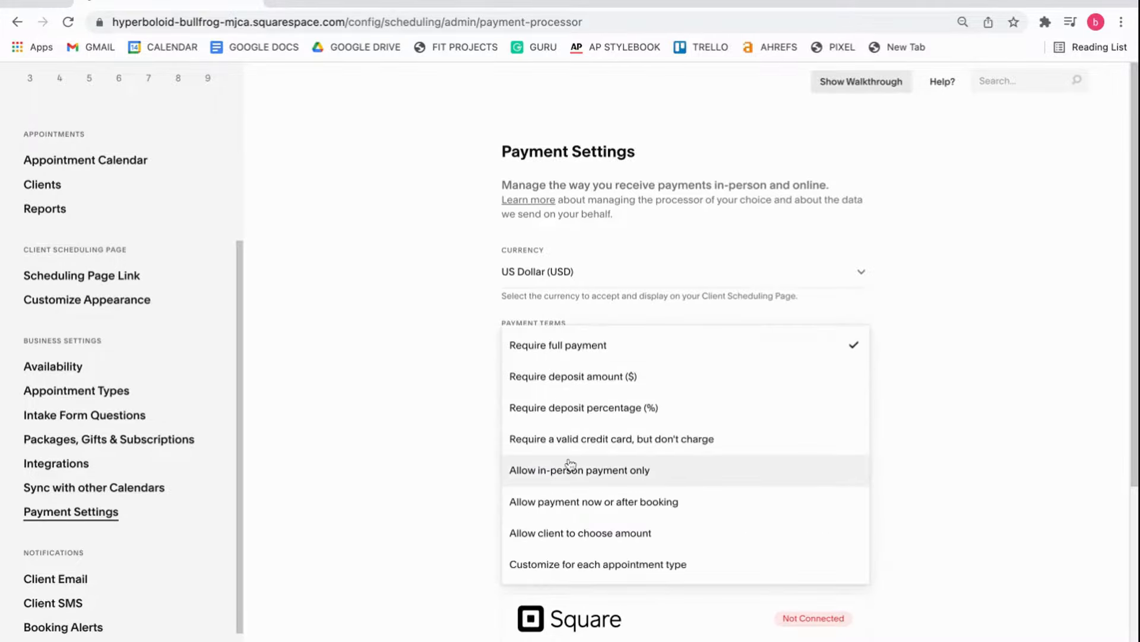
pyautogui.scroll(-1, 570, 463)
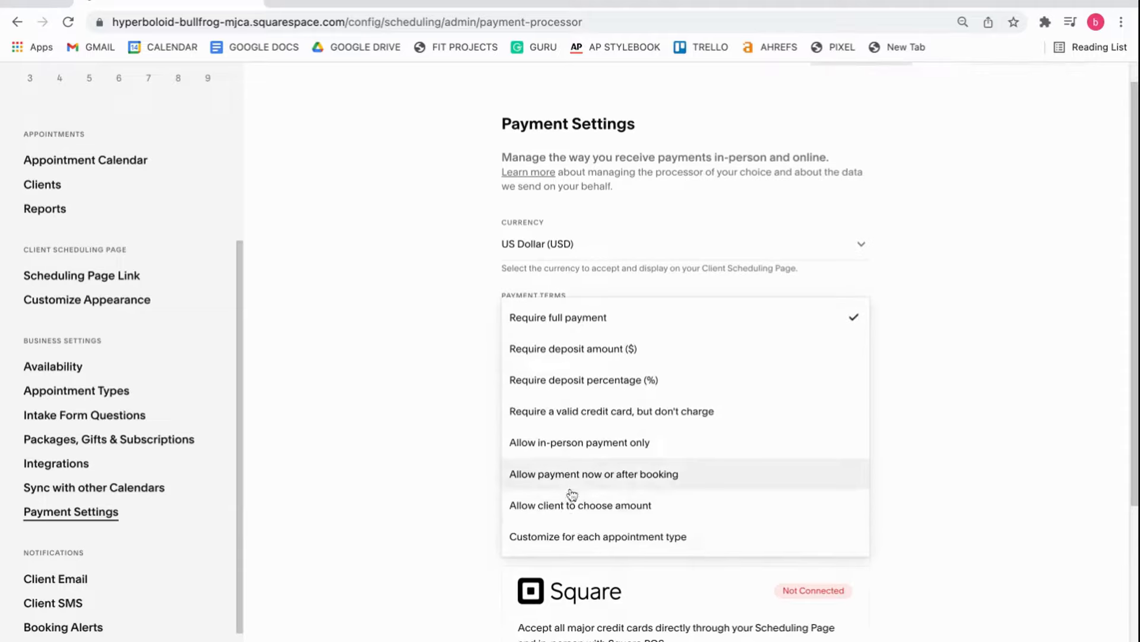
pyautogui.click(771, 317)
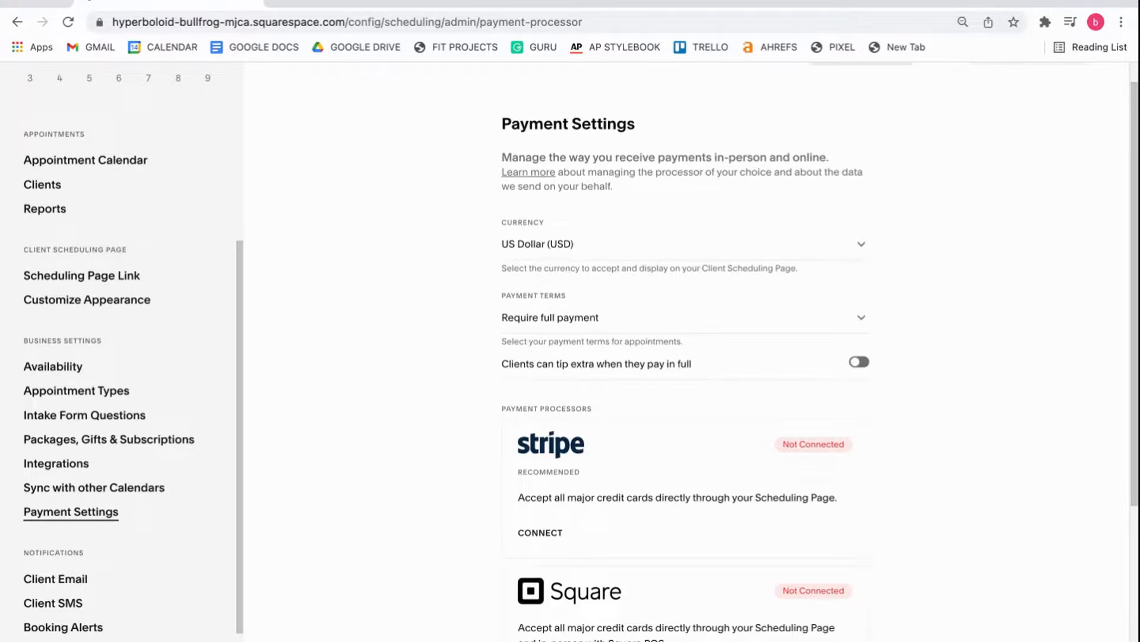
# - Review the Stripe, Square and PayPal payment processors and start the Stripe connection
pyautogui.scroll(-3, 986, 466)
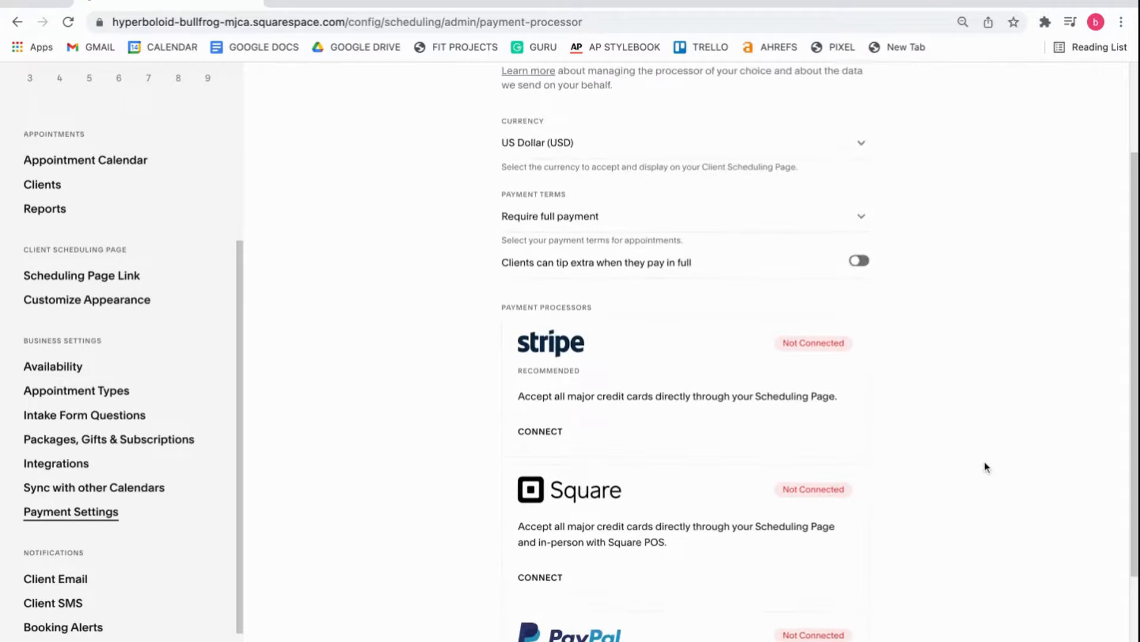
pyautogui.scroll(-1, 992, 476)
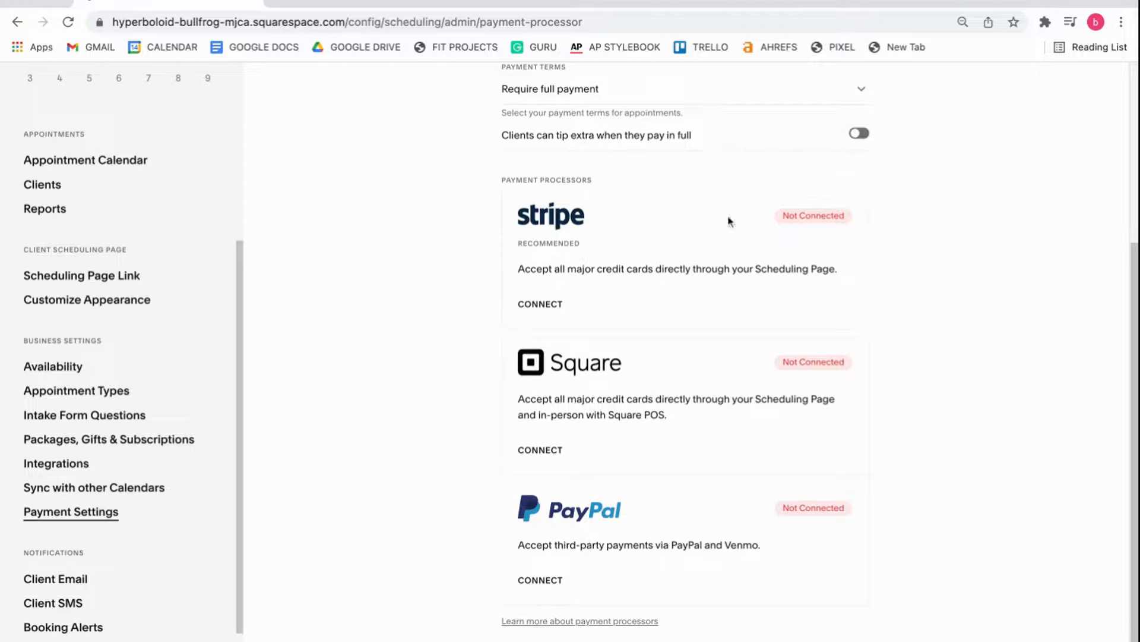
pyautogui.click(542, 306)
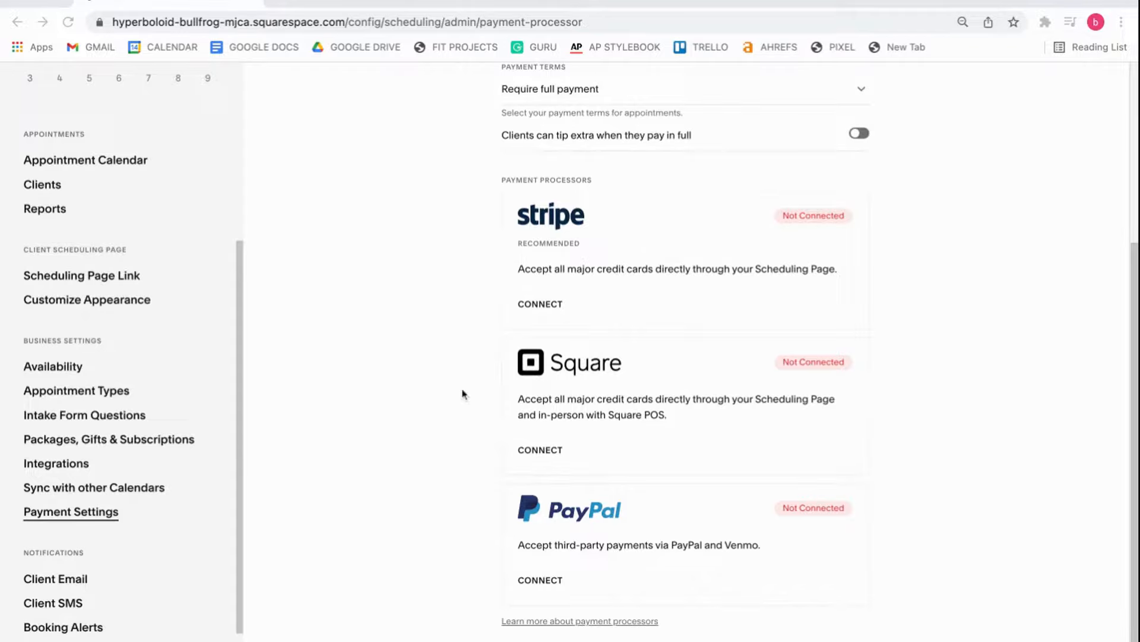
pyautogui.scroll(1, 441, 511)
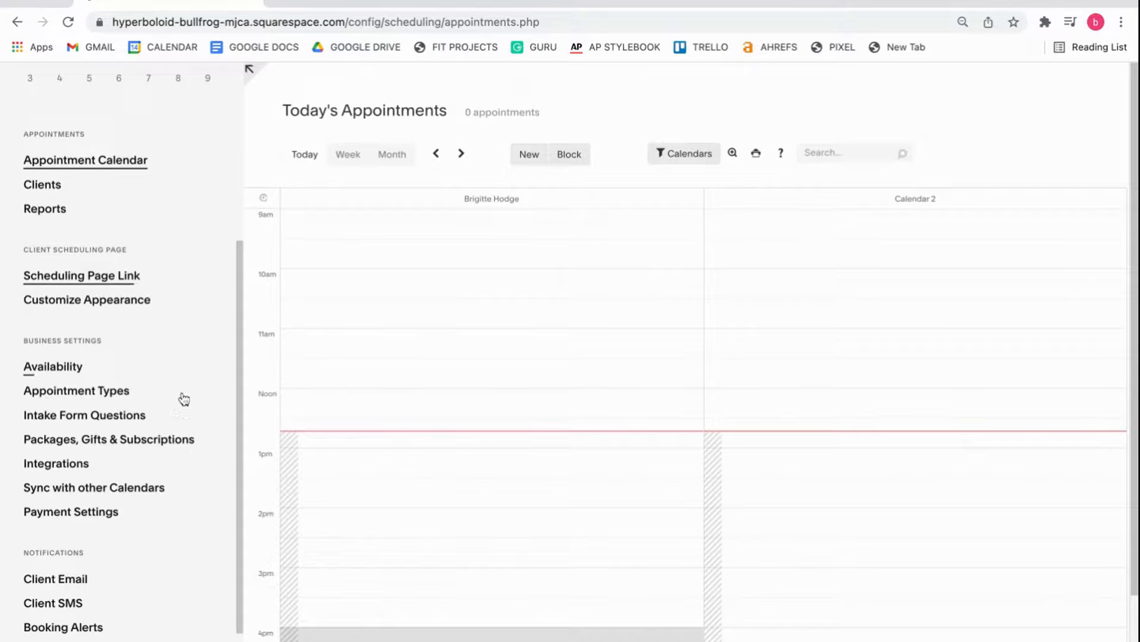
# - Open the calendar syncing settings and view the Google Calendar choices for the first scheduling calendar
pyautogui.click(150, 489)
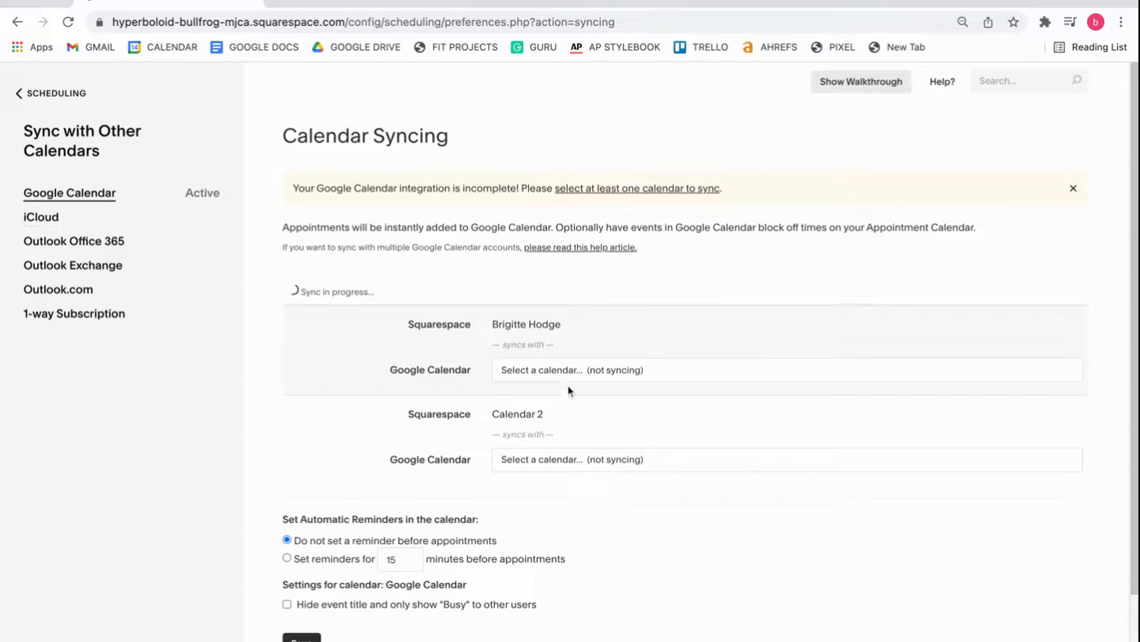
pyautogui.click(548, 372)
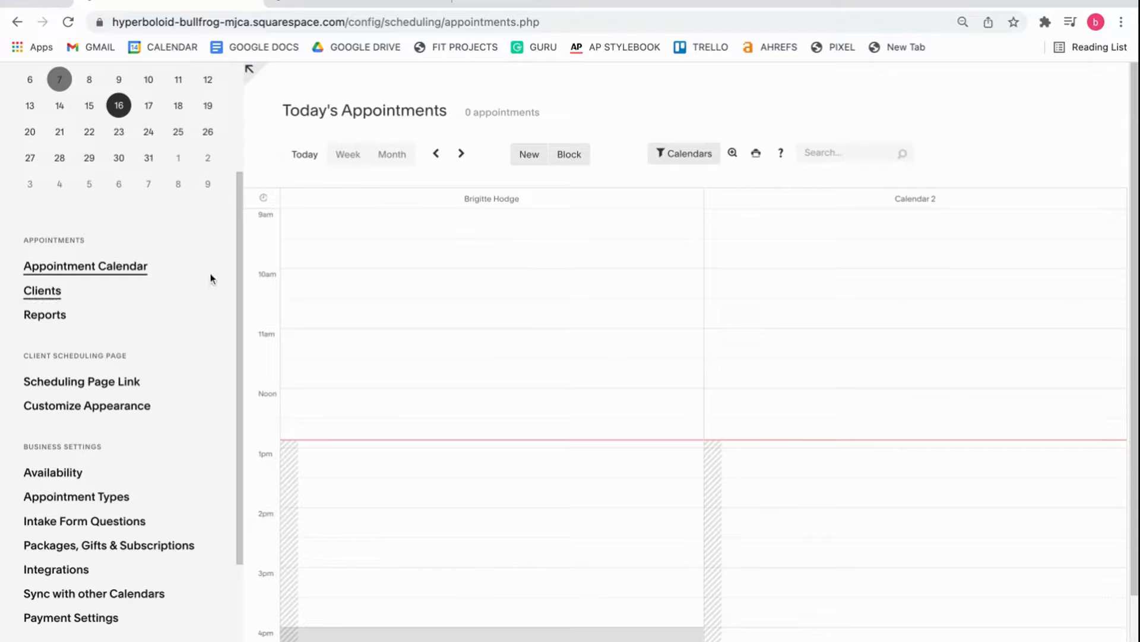
# - Open the Scheduling Page Link settings, view the general page's link name form, and cancel the rename
pyautogui.scroll(-2, 130, 336)
pyautogui.scroll(-2, 131, 336)
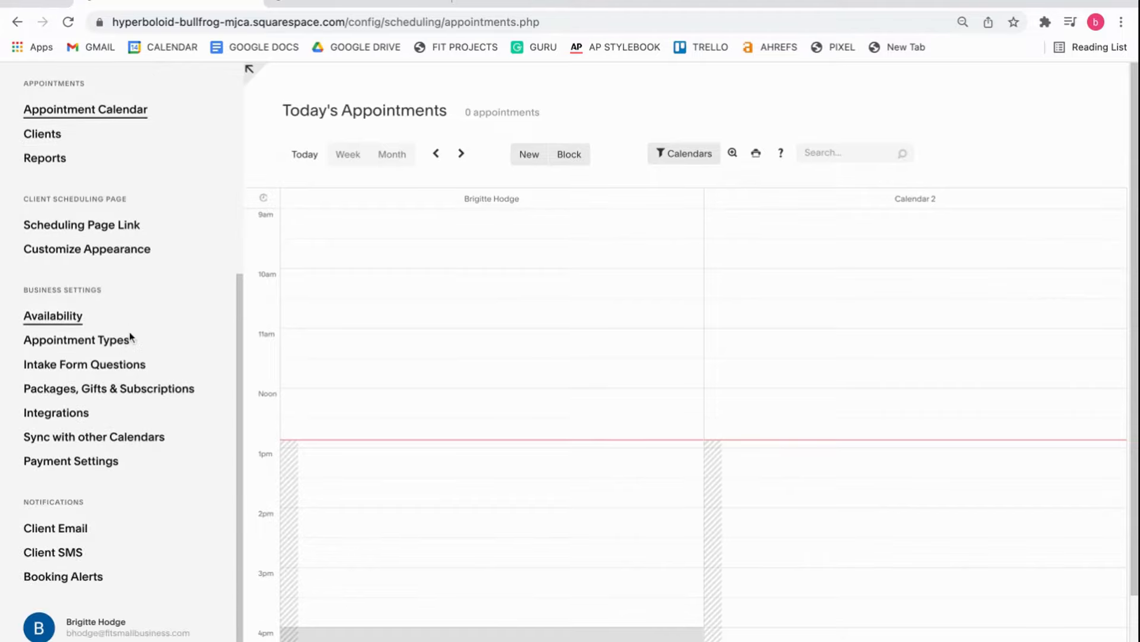
pyautogui.click(113, 229)
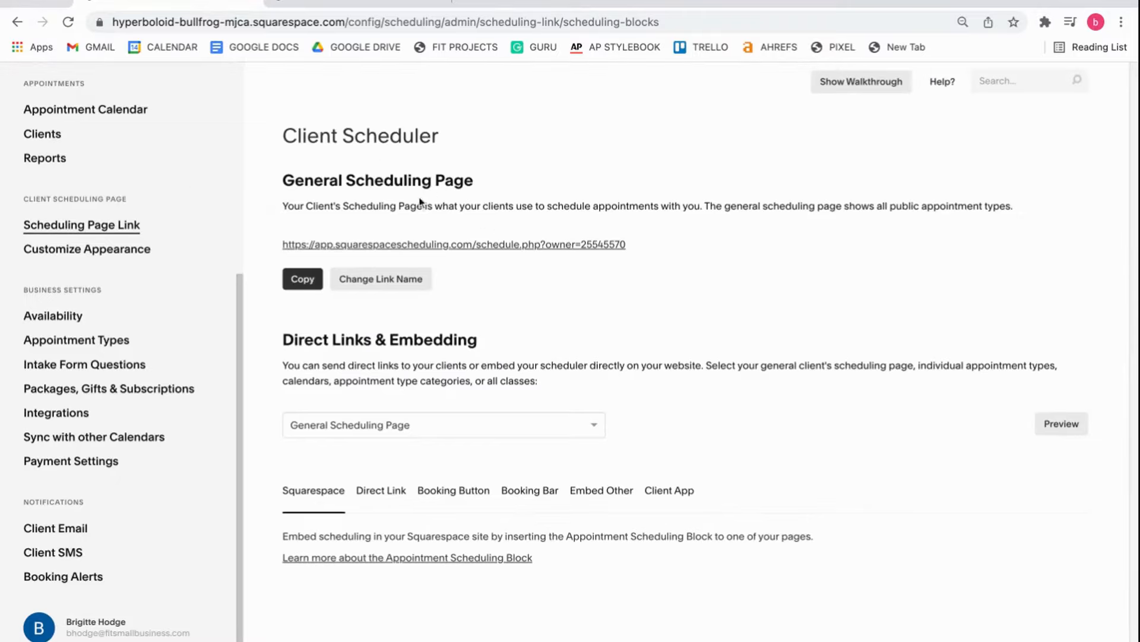
pyautogui.tripleClick(278, 178)
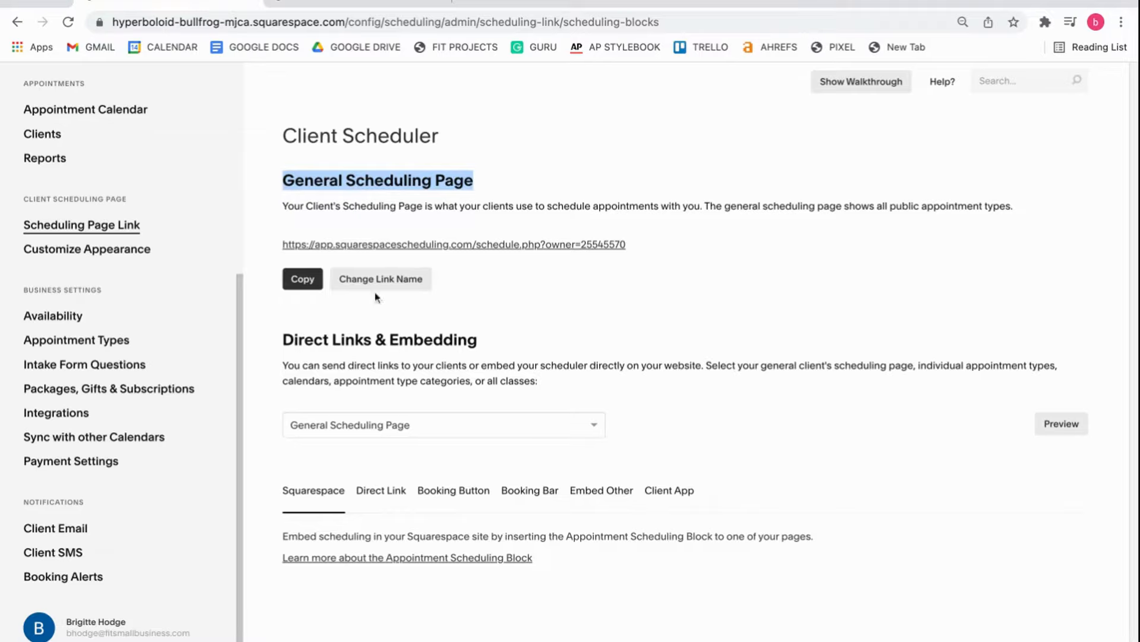
pyautogui.click(402, 281)
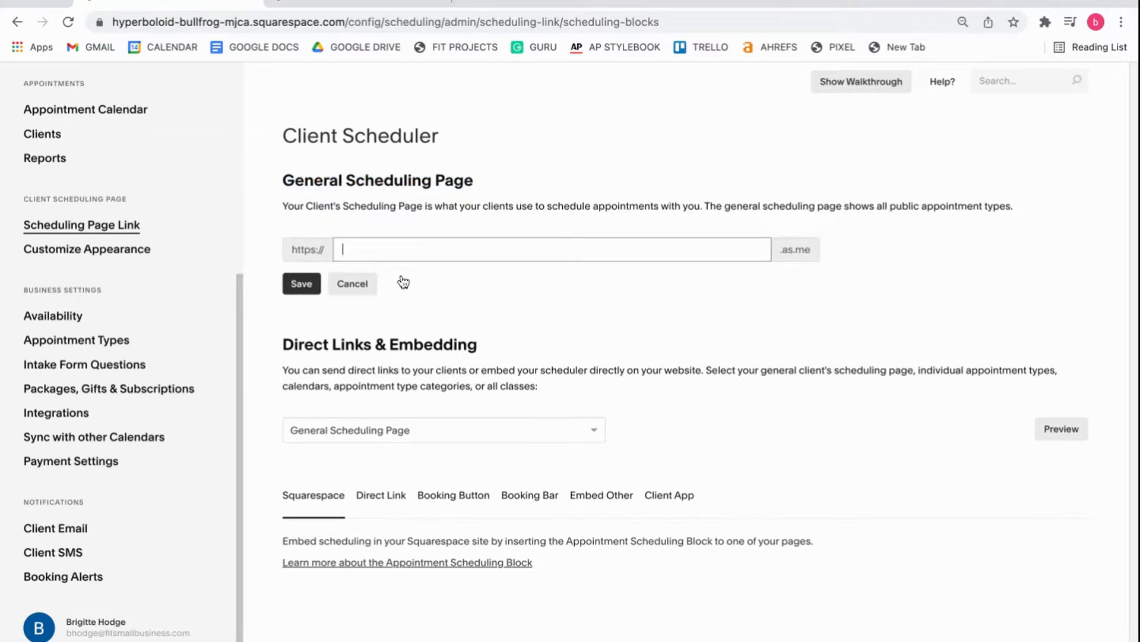
pyautogui.click(353, 285)
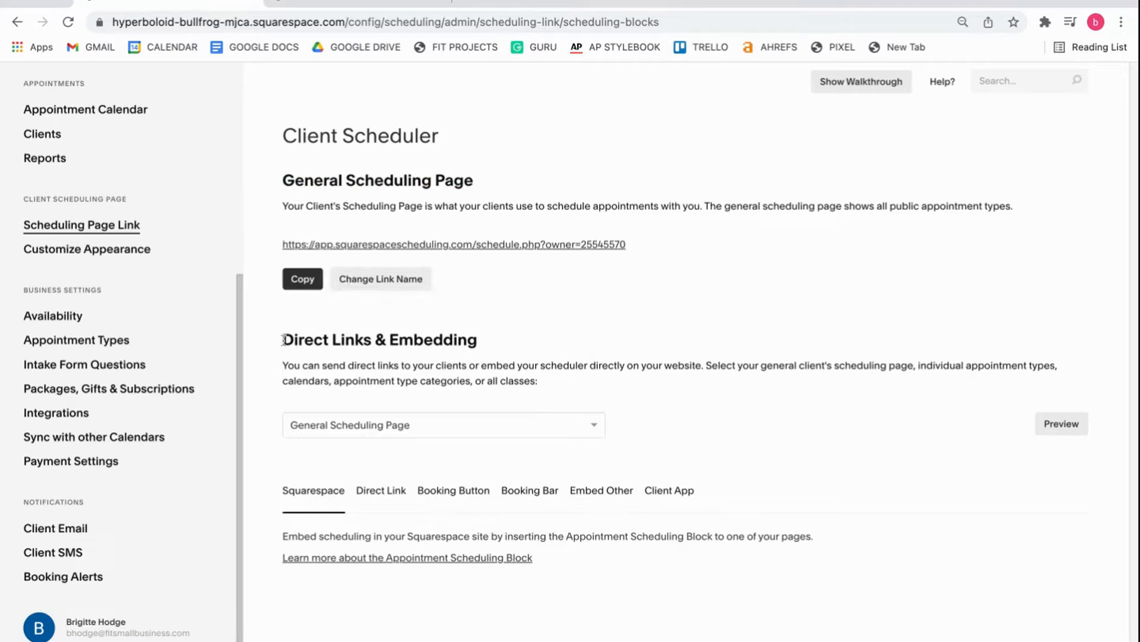
# - Choose the Swedish Massage appointment type for direct links and embedding
pyautogui.click(431, 430)
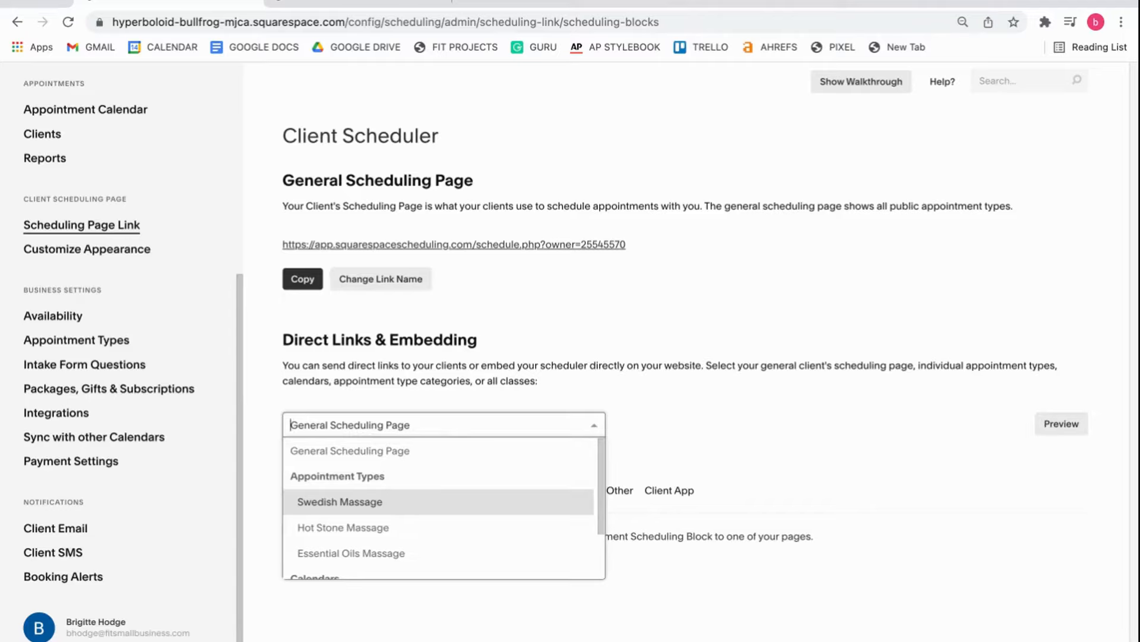
pyautogui.press('Return')
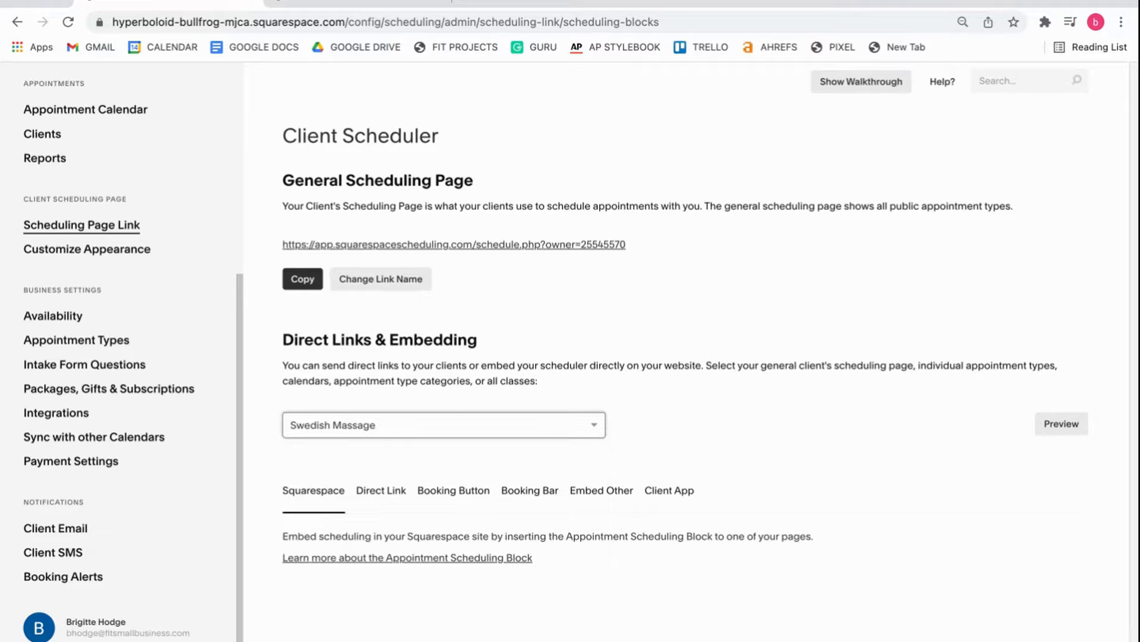
# - View the direct link for Swedish Massage, then show the direct link for the General Scheduling Page
pyautogui.click(371, 507)
pyautogui.scroll(-1, 709, 514)
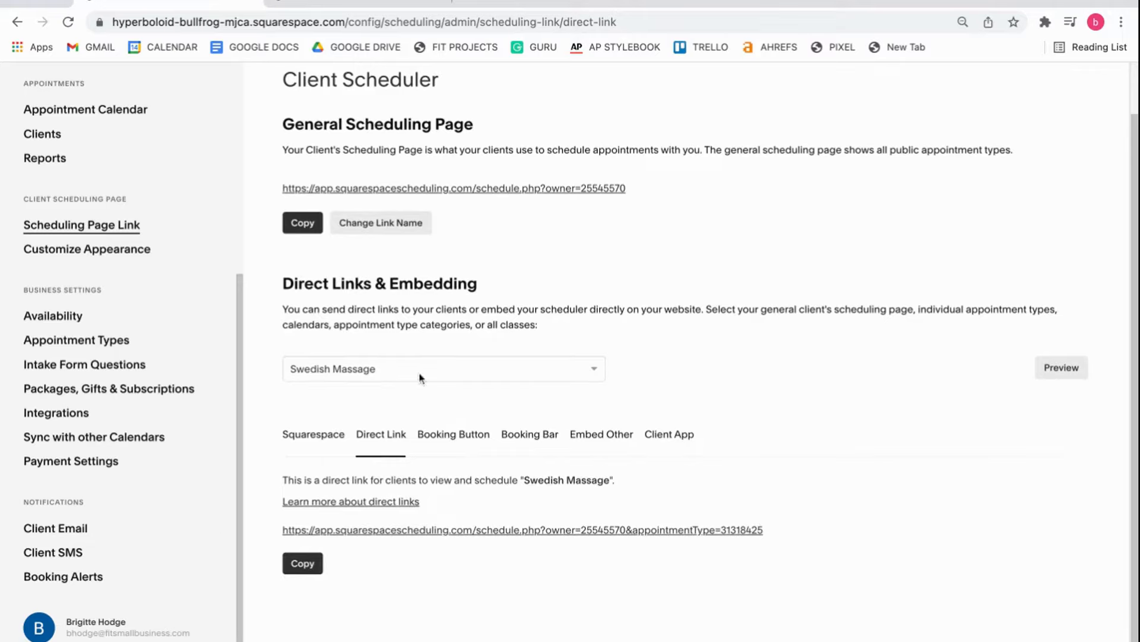
pyautogui.click(394, 366)
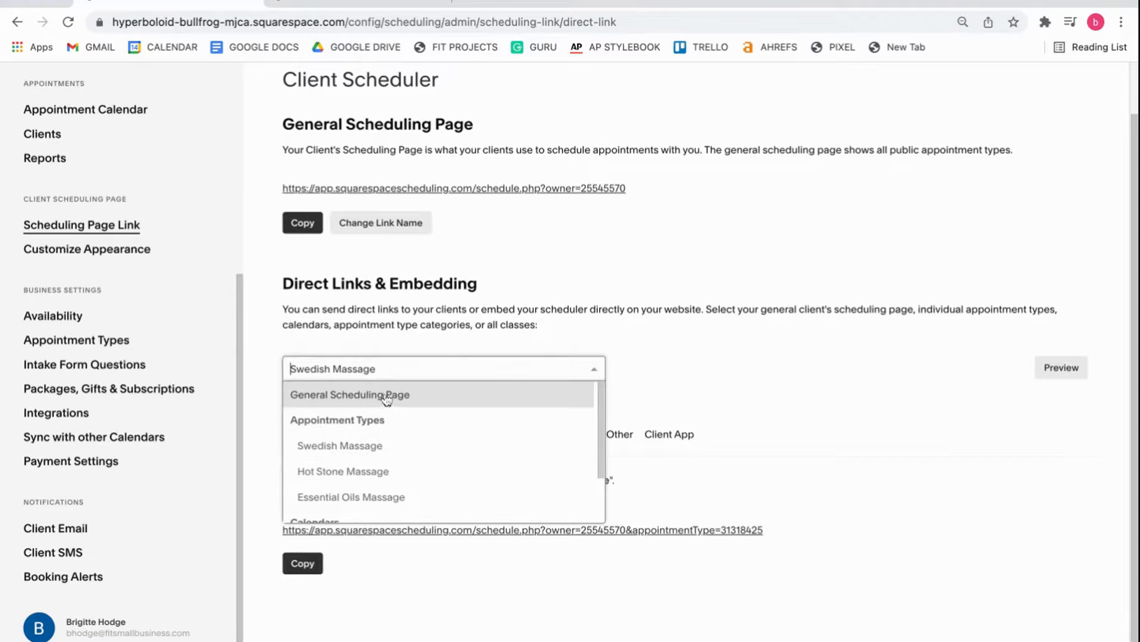
pyautogui.click(385, 395)
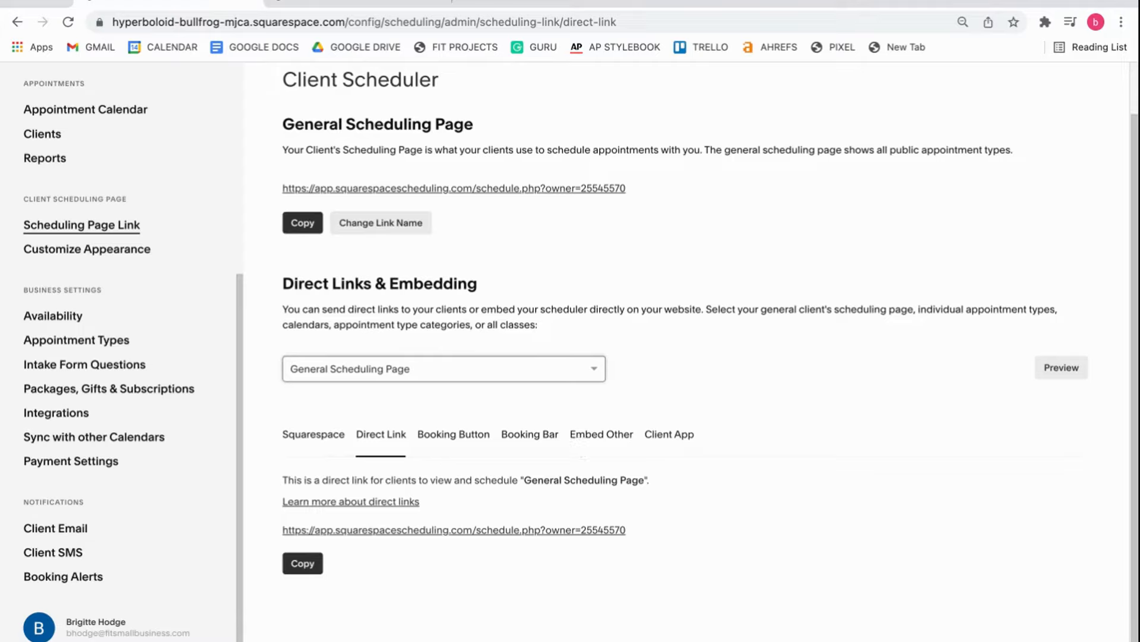
# - Review the Booking Button, Booking Bar and Embed Other code options for the General Scheduling Page
pyautogui.click(462, 438)
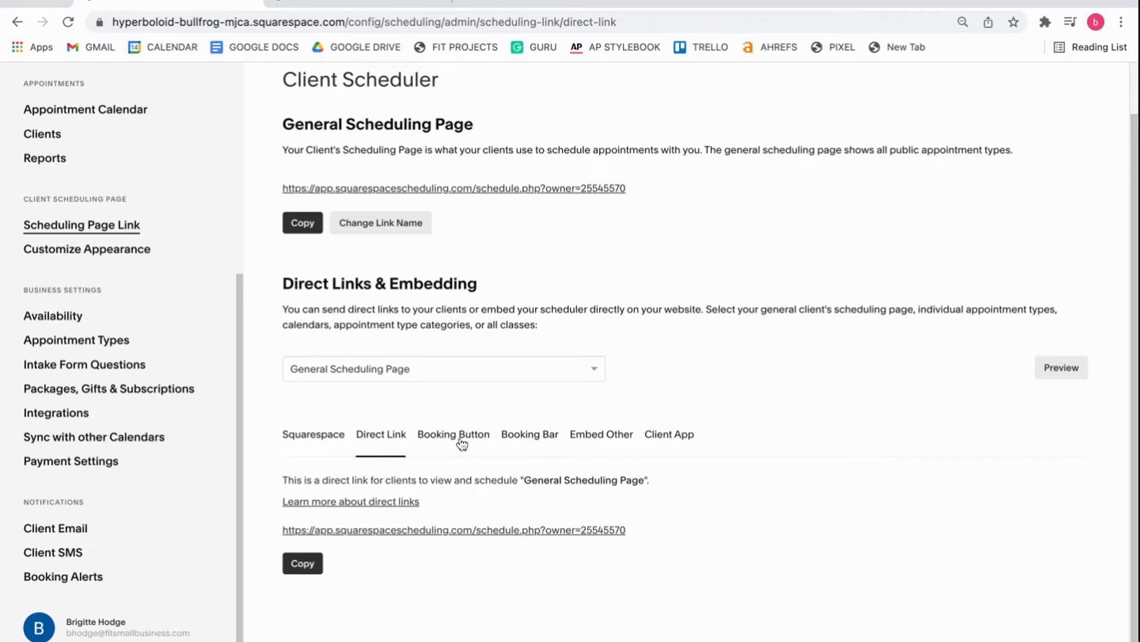
pyautogui.click(529, 439)
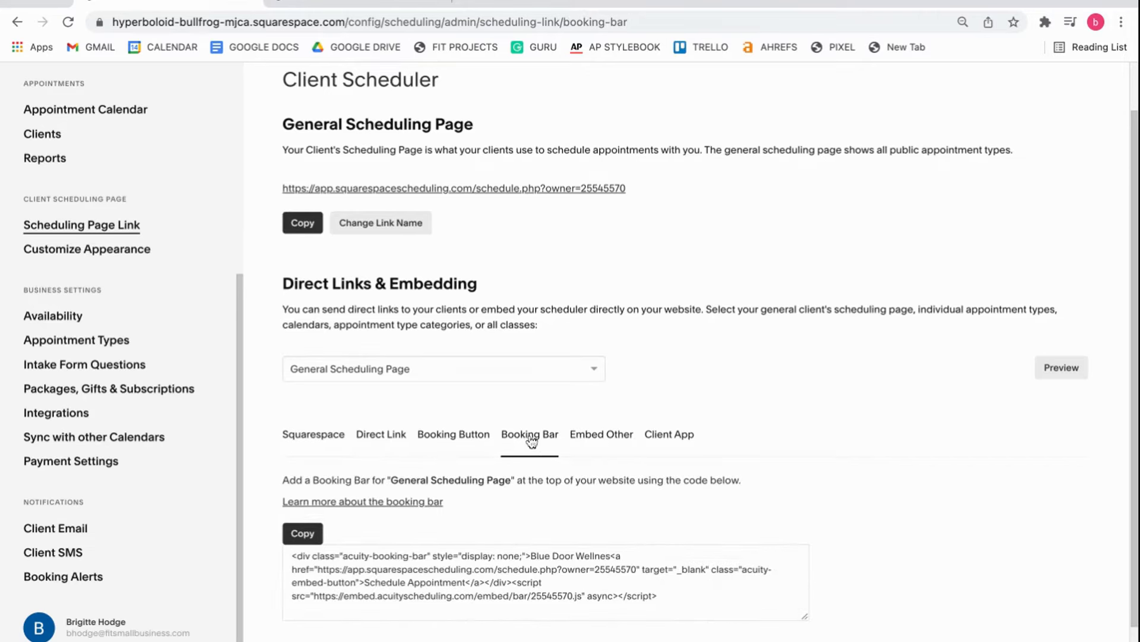
pyautogui.click(594, 438)
pyautogui.scroll(-2, 594, 440)
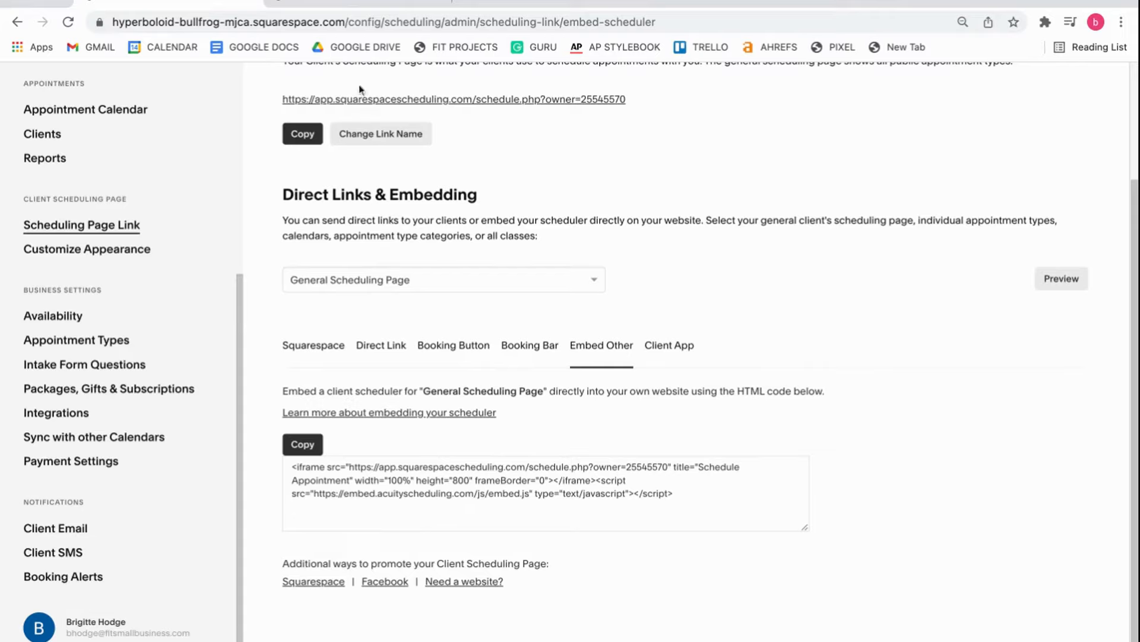
# - Switch to the Blue Door Wellness site and add a Scheduling page with the Appointments 1 layout to the main navigation
pyautogui.click(328, 7)
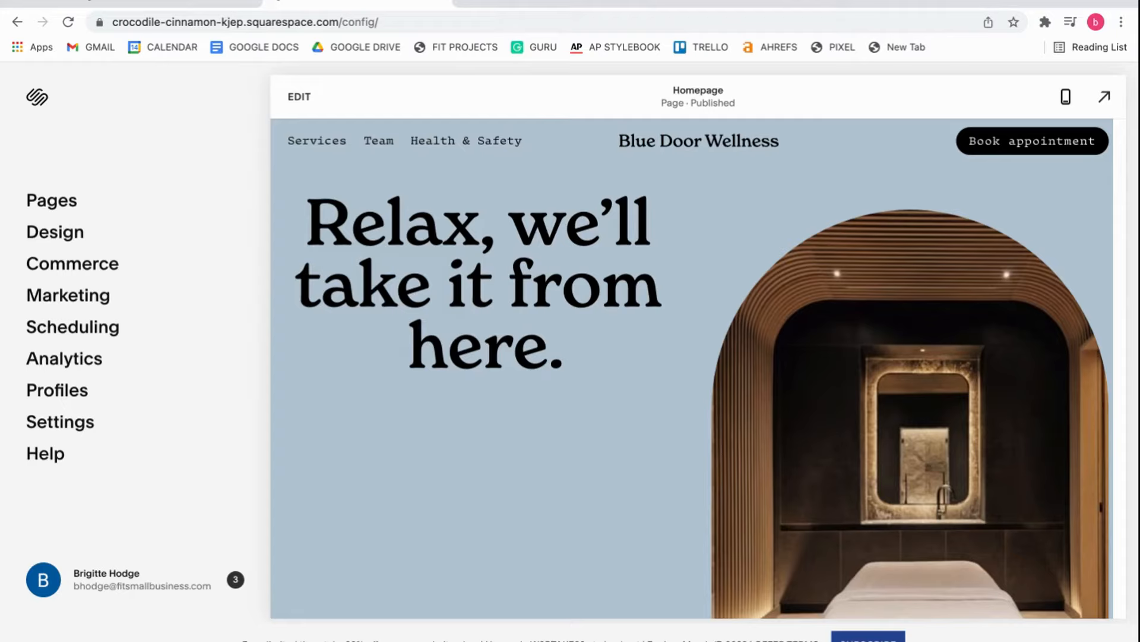
pyautogui.click(59, 203)
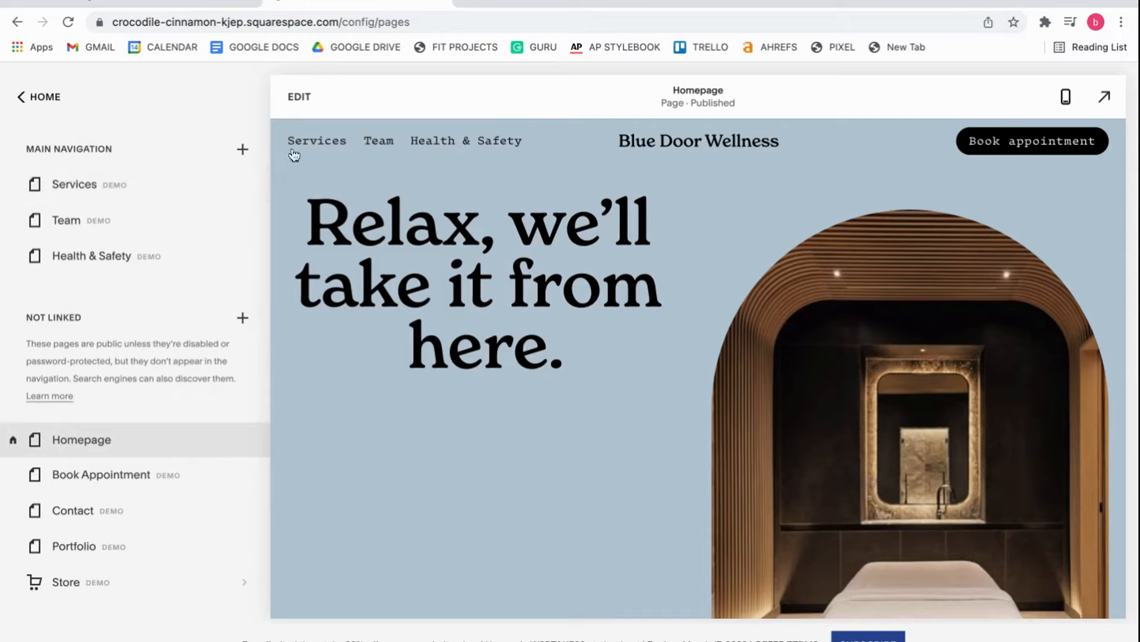
pyautogui.click(250, 154)
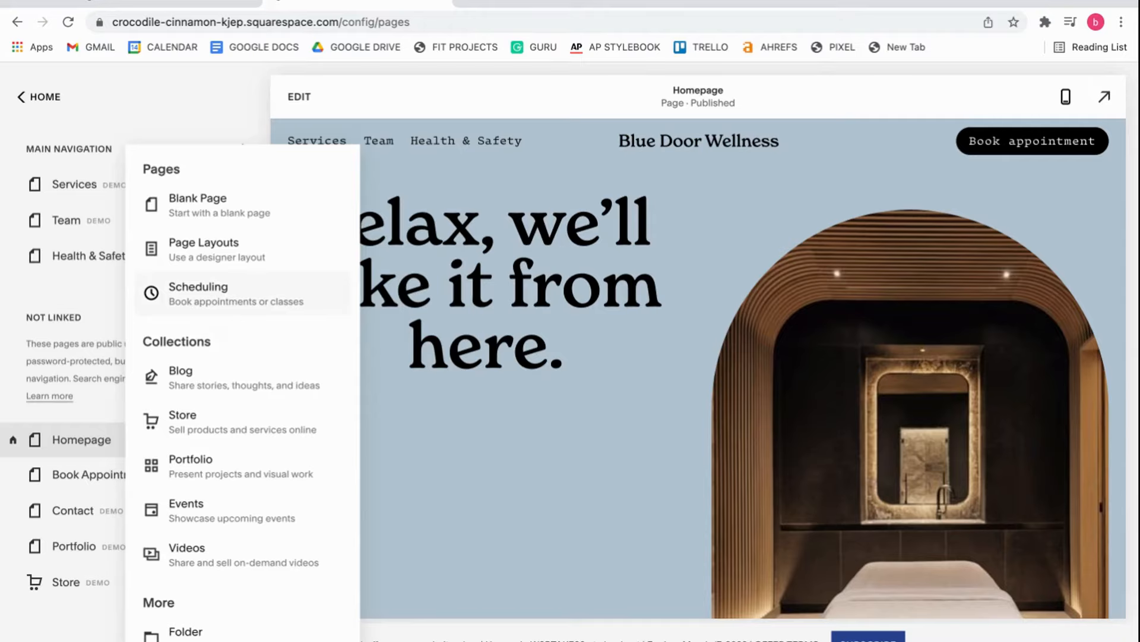
pyautogui.click(198, 291)
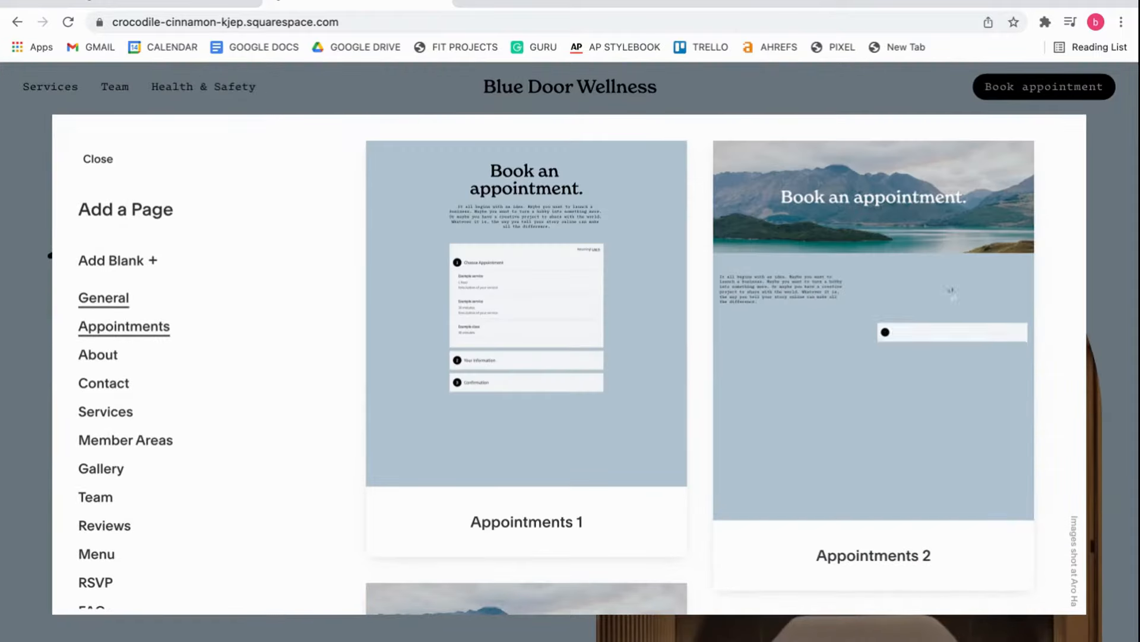
pyautogui.scroll(-7, 736, 384)
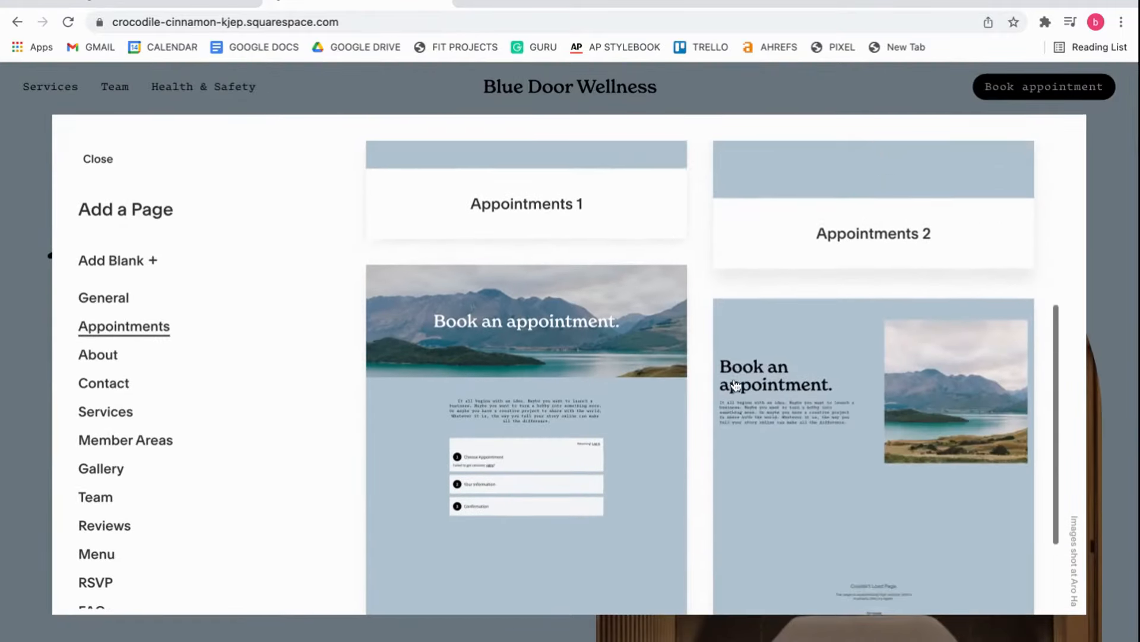
pyautogui.scroll(7, 735, 384)
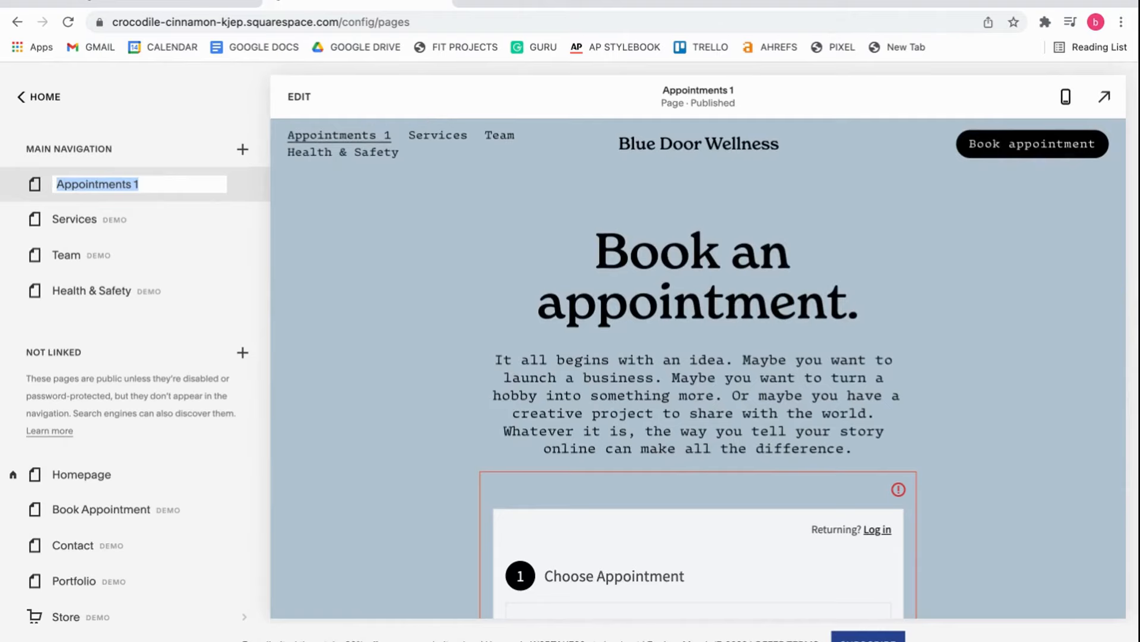
# - Name the new appointments page in the main navigation "Book an Appointment"
pyautogui.write('Book an A')
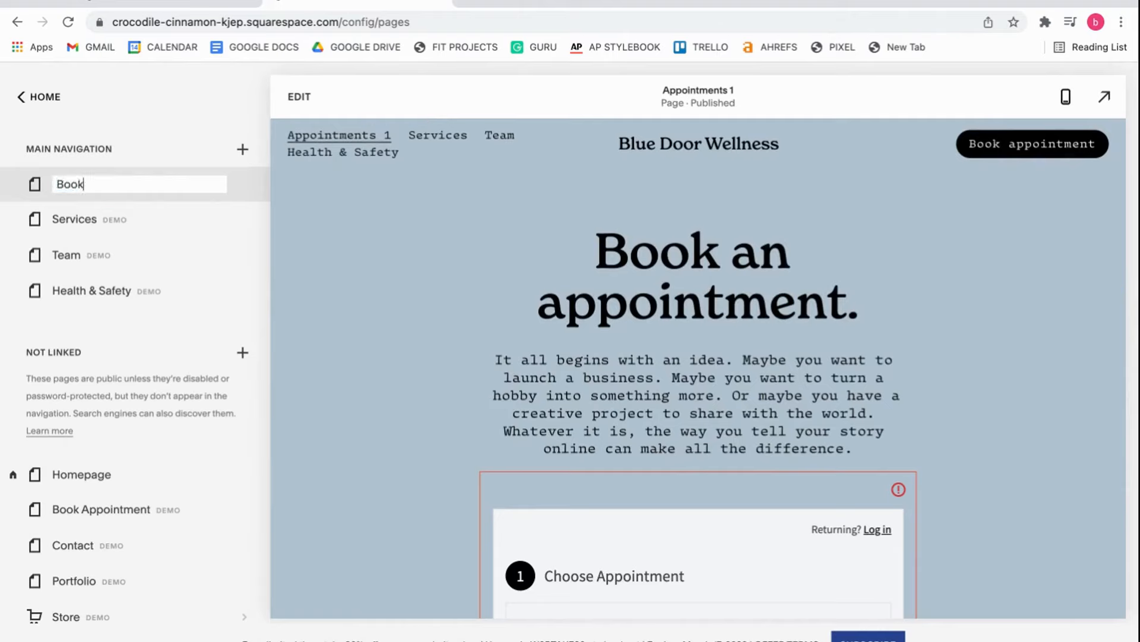
pyautogui.write('ppointment')
pyautogui.press('Return')
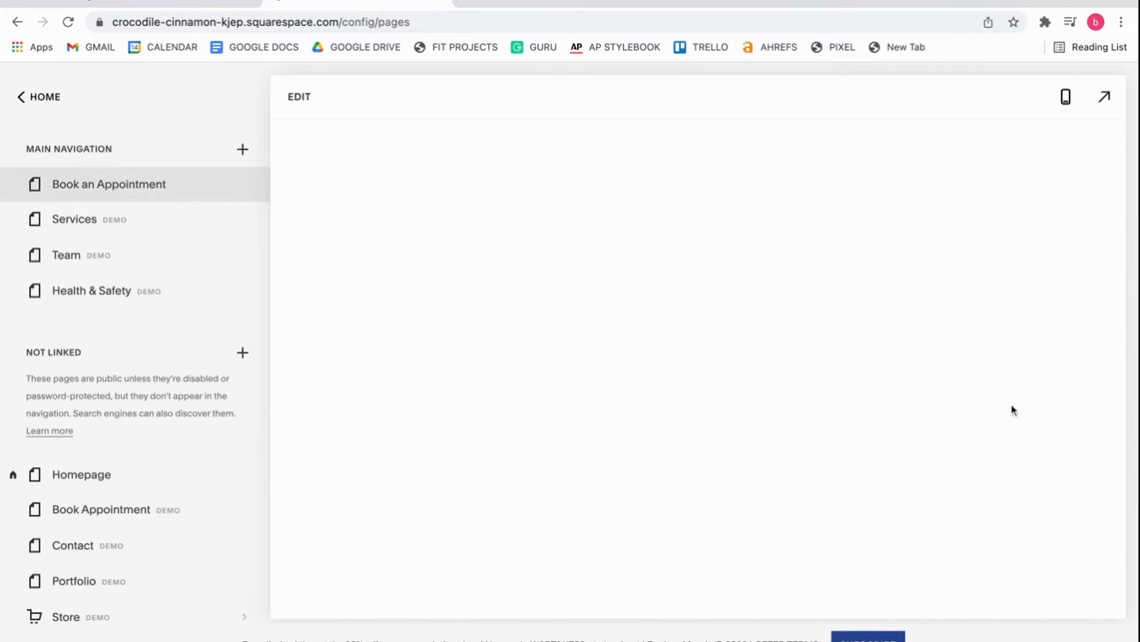